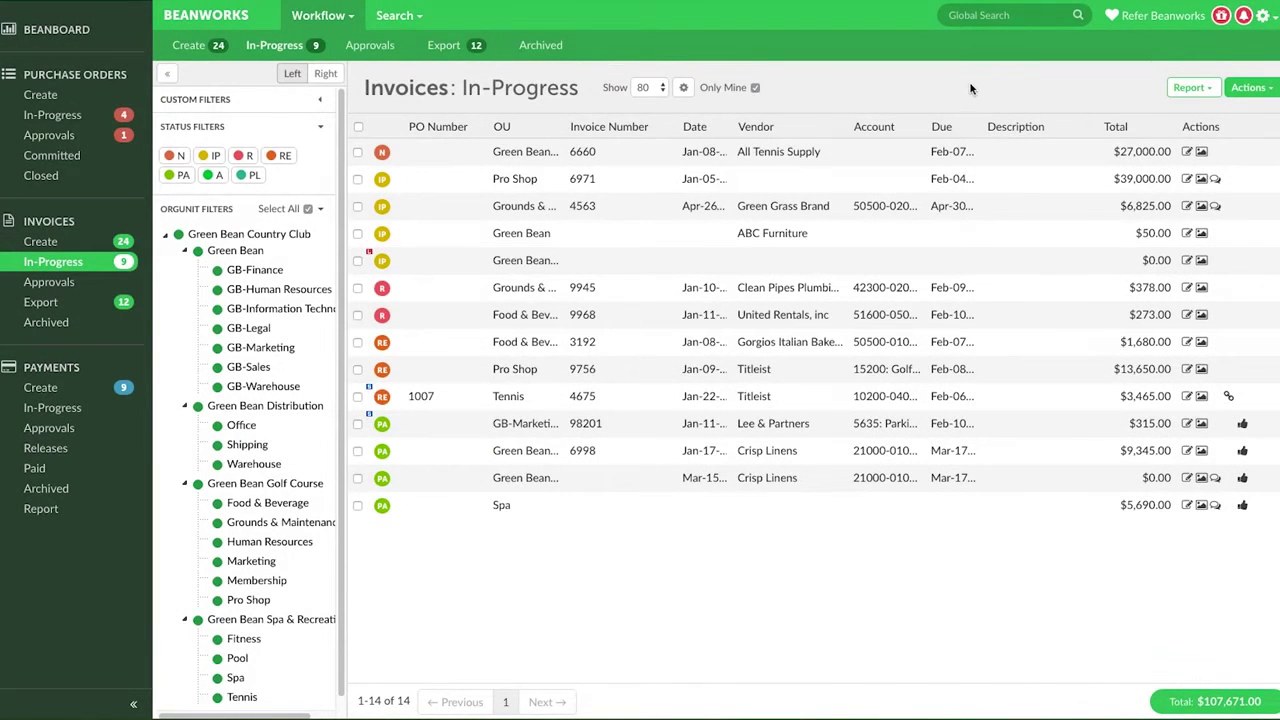
# Open the gear menu at the top right for profile, settings, help and sign-out options
pyautogui.click(1263, 20)
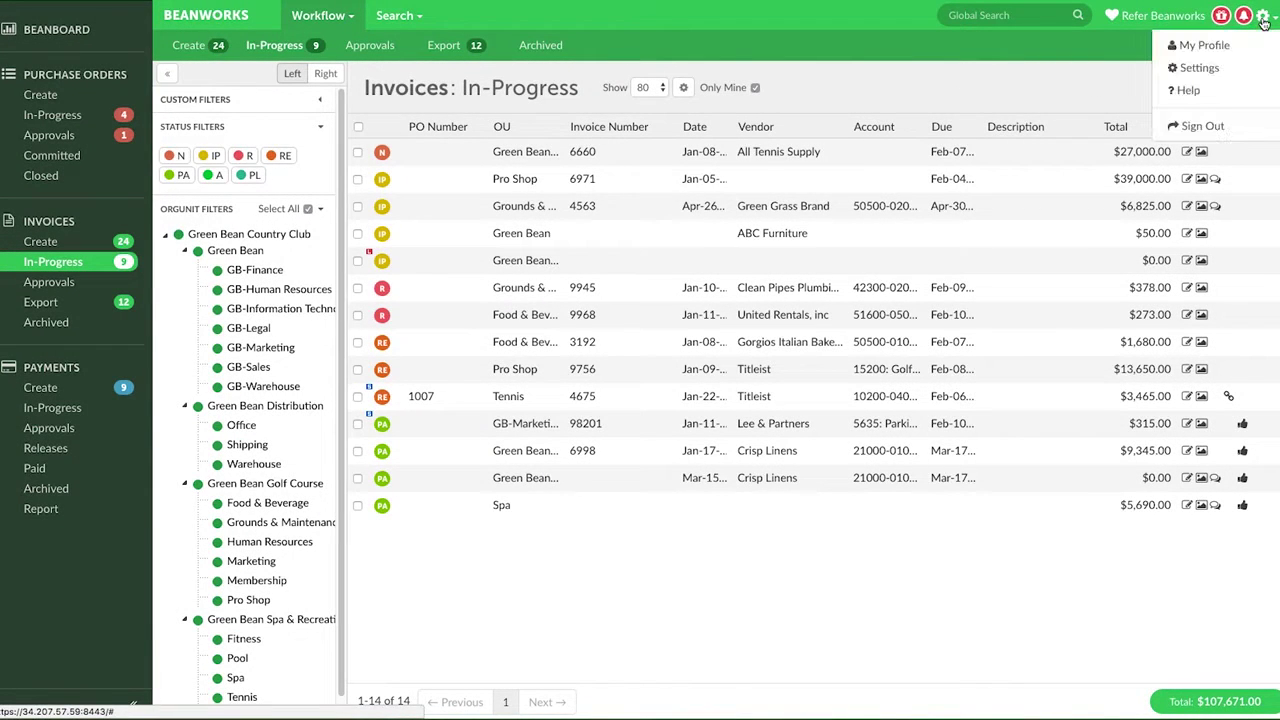
# Go to the Invoices approval channels in Settings and expand the global rule's details
pyautogui.click(1252, 68)
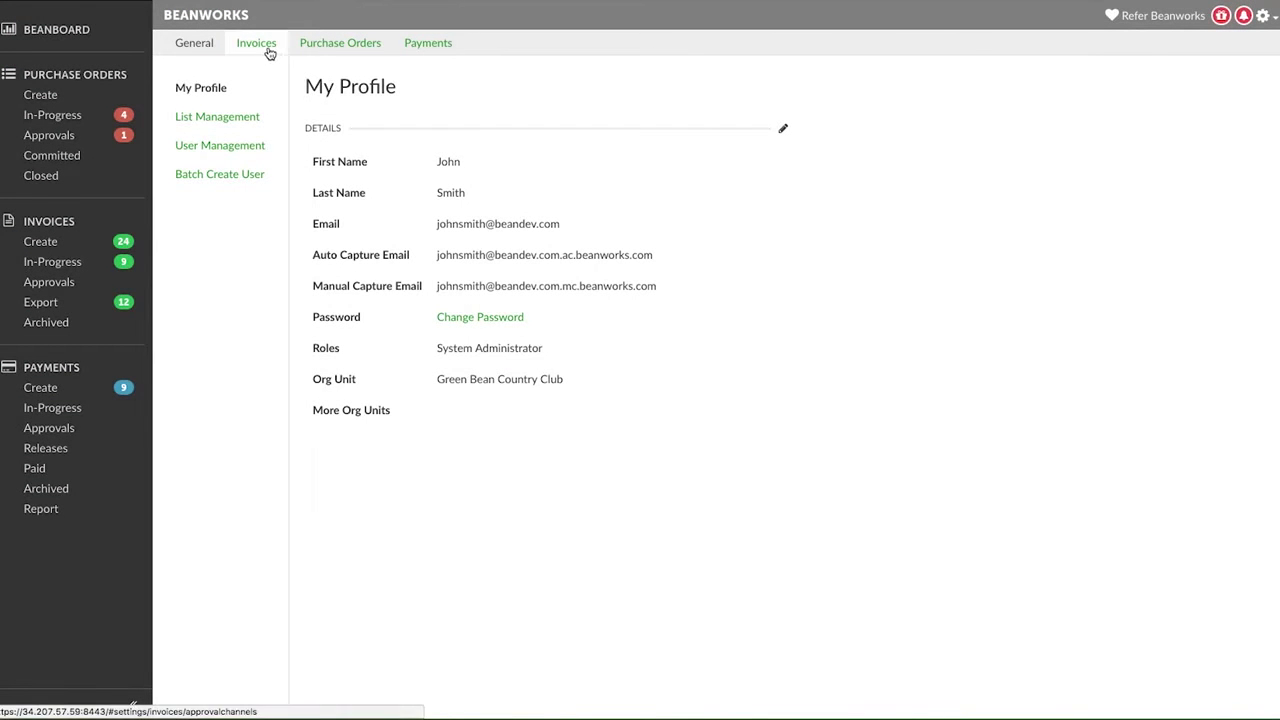
pyautogui.click(256, 43)
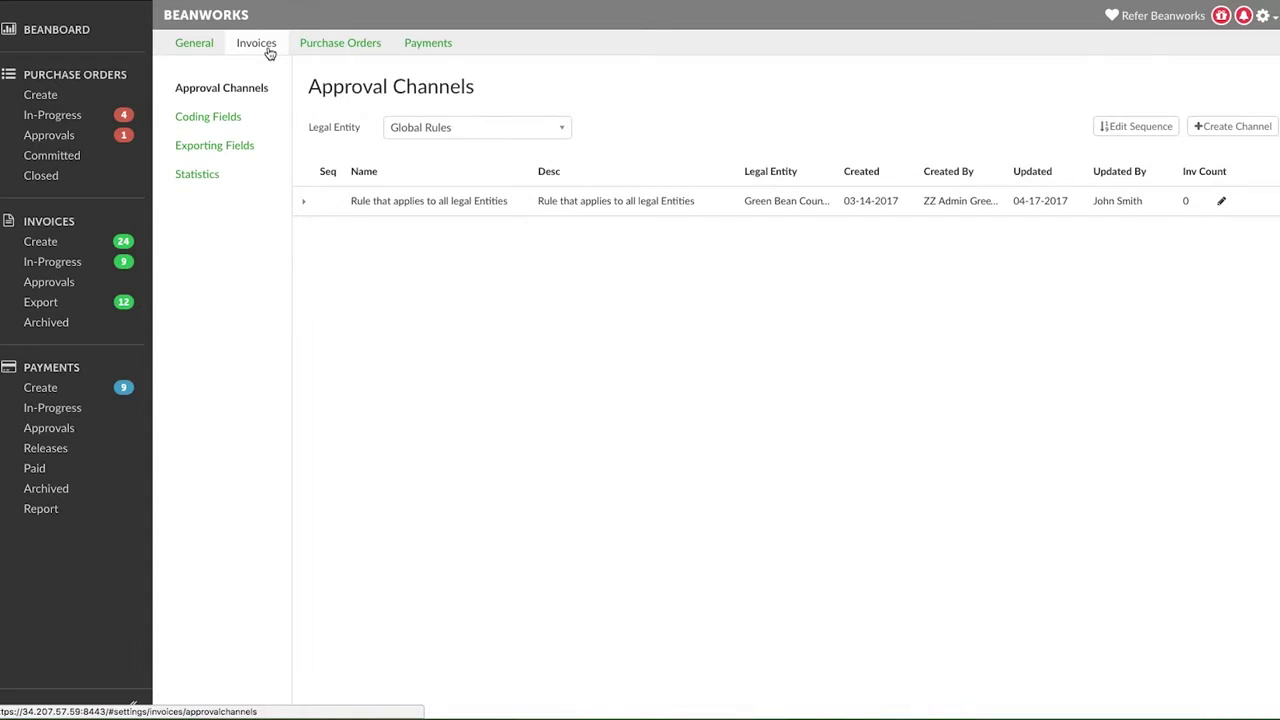
pyautogui.click(303, 204)
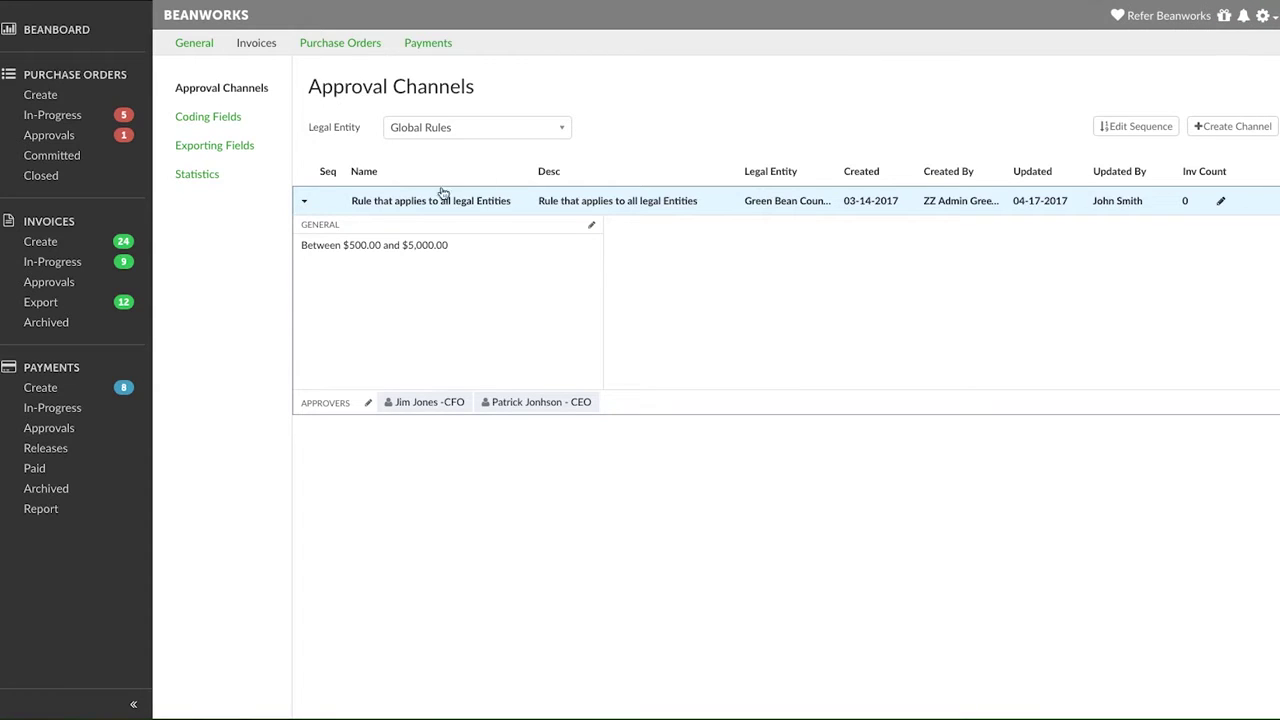
# Filter channels to Green Bean Distribution, review the Warehouse channel, and begin a new channel
pyautogui.click(562, 128)
pyautogui.click(478, 234)
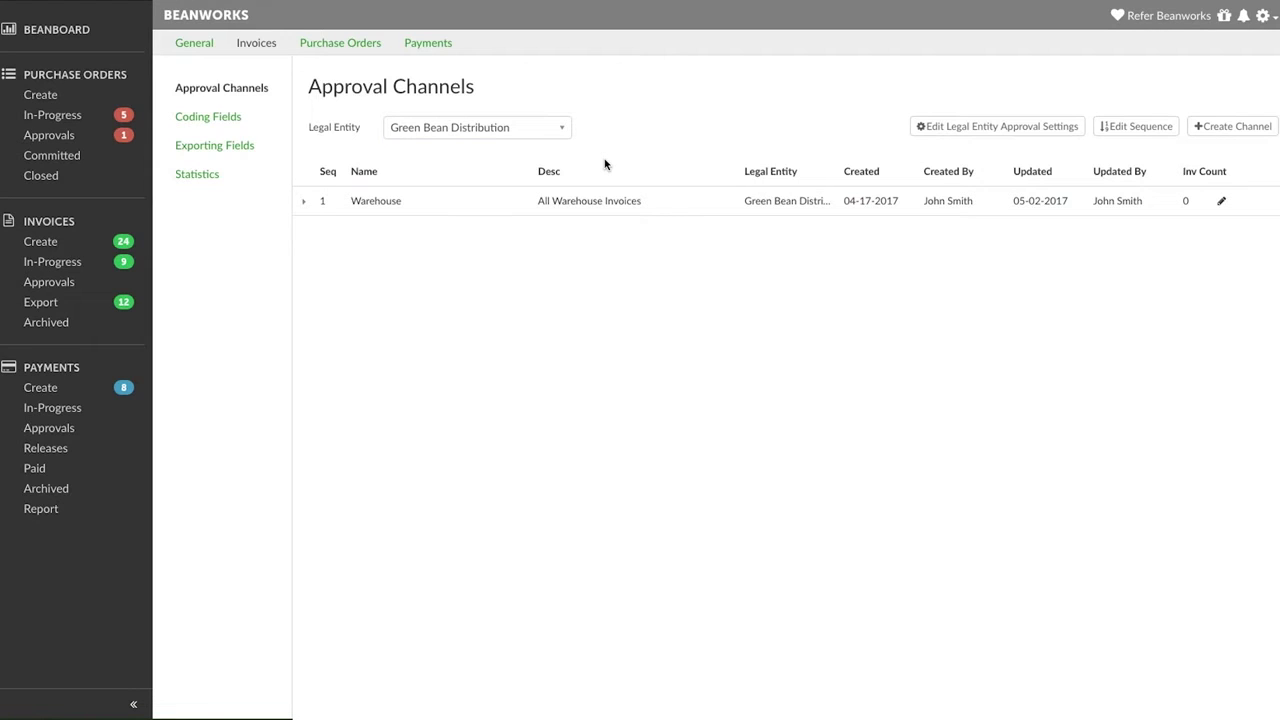
pyautogui.click(306, 202)
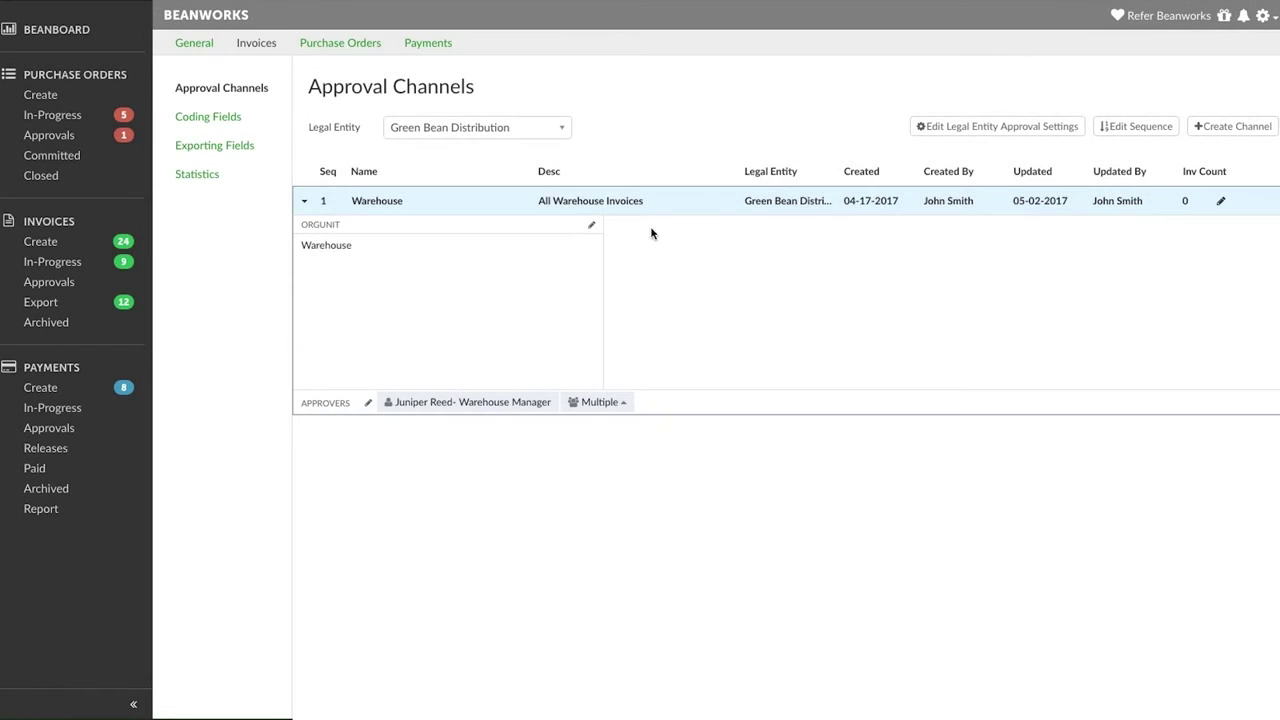
pyautogui.click(1231, 128)
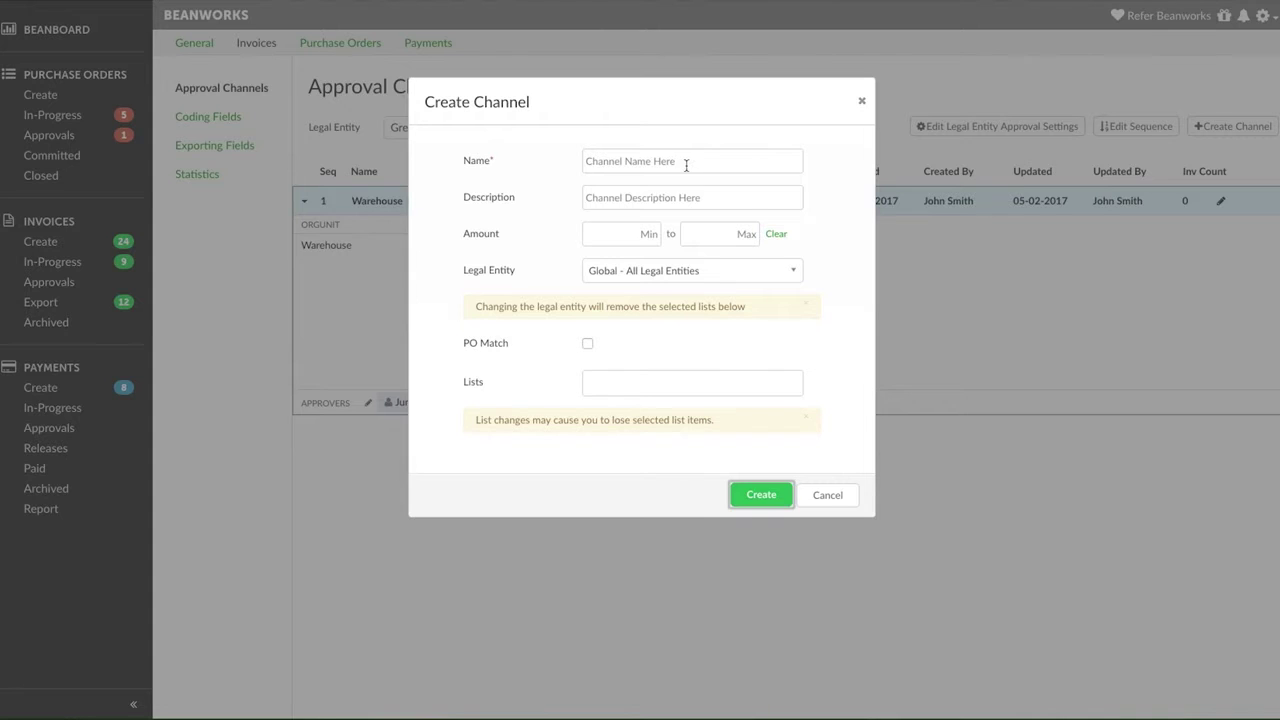
# Name the new channel 'Shipping' with the description 'All Shipping Addresses'
pyautogui.write('Shipping')
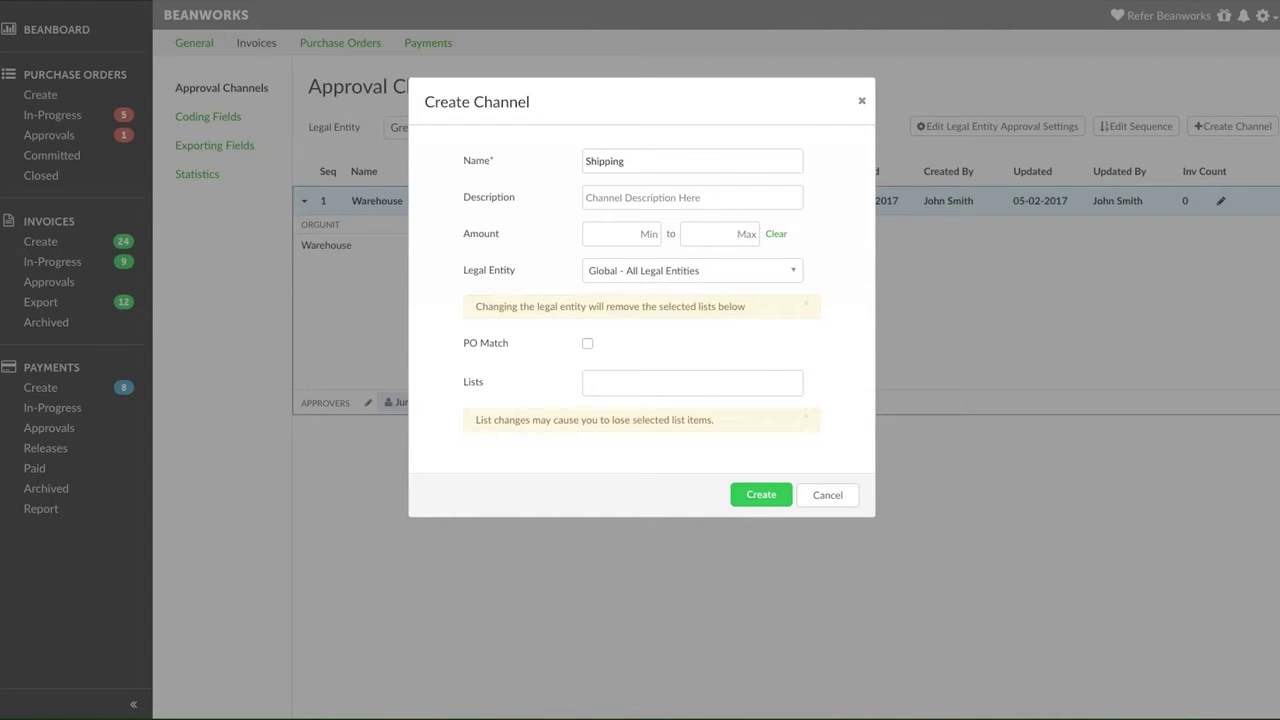
pyautogui.click(690, 197)
pyautogui.write('All Shipping Addresses')
# Set the channel's amount range to a minimum of 200 and a maximum of 500
pyautogui.click(620, 233)
pyautogui.write('500')
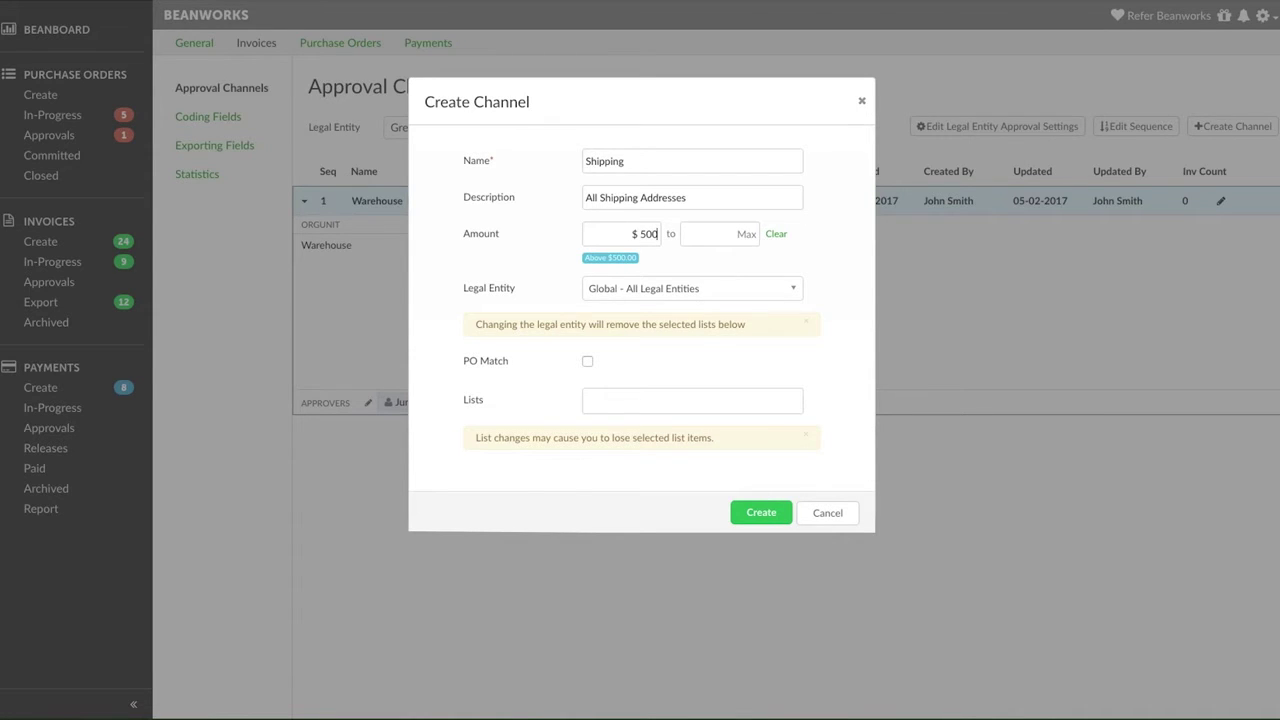
pyautogui.click(776, 233)
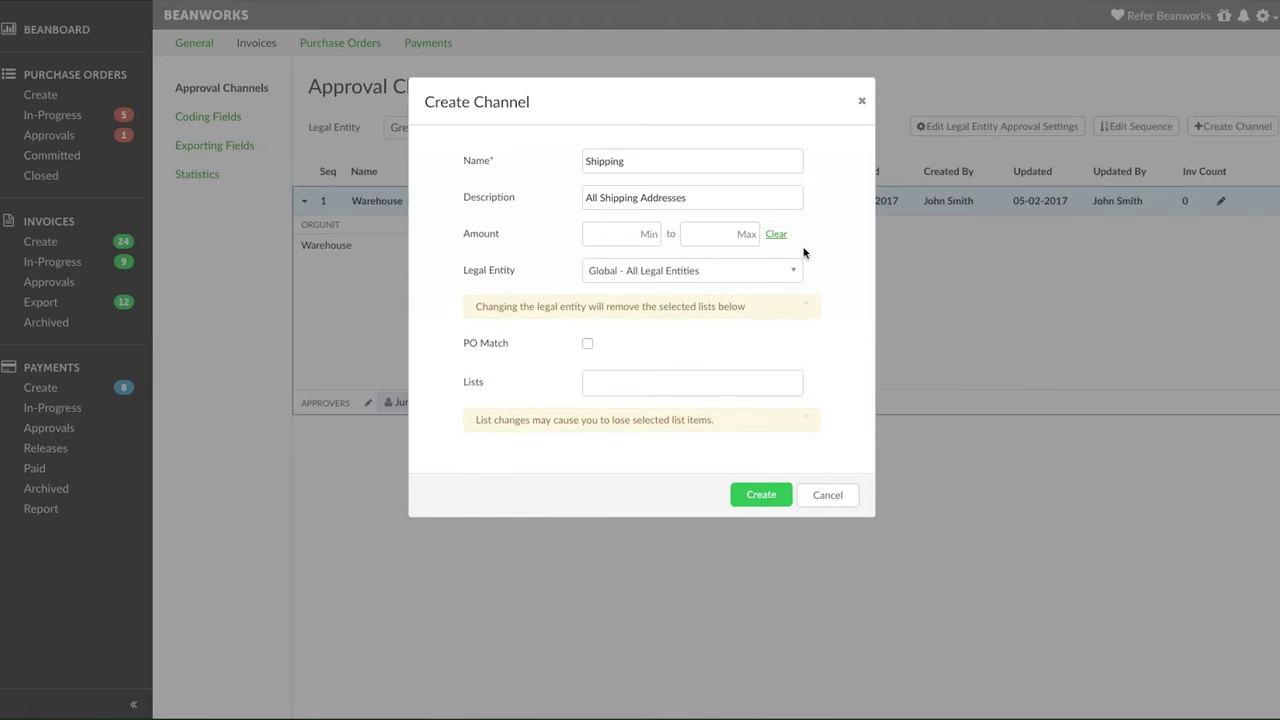
pyautogui.click(727, 236)
pyautogui.write('500')
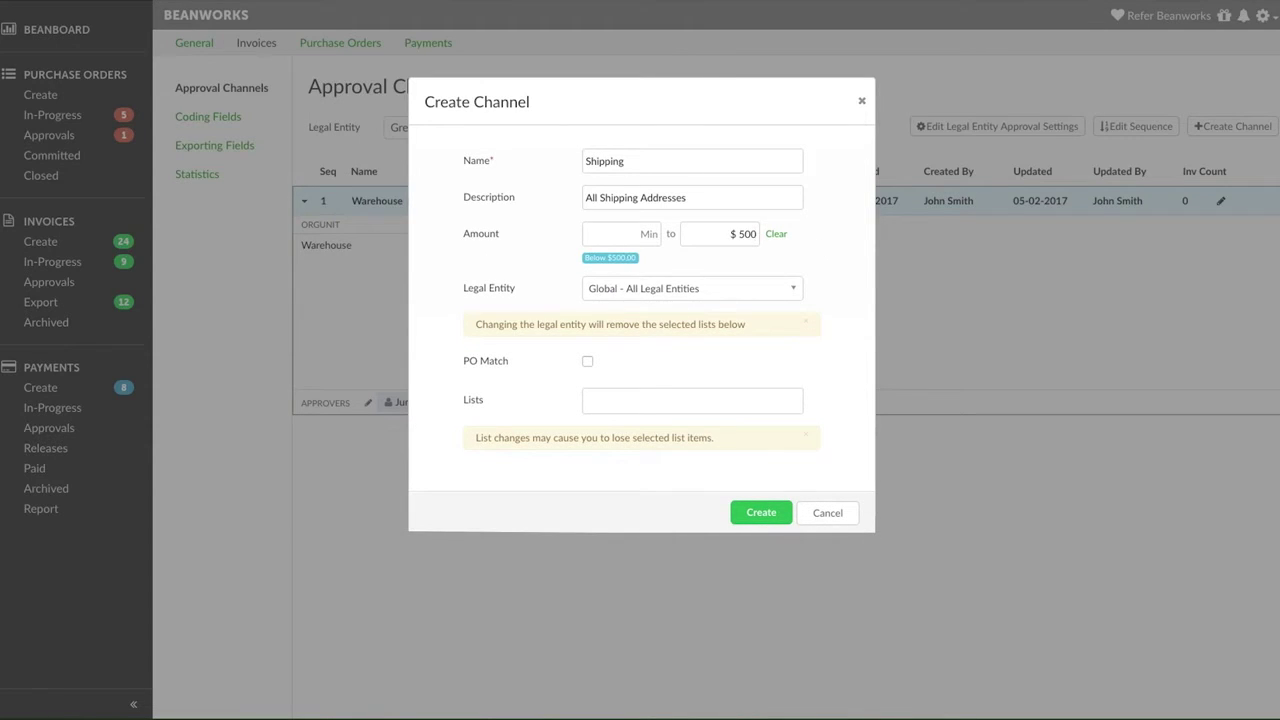
pyautogui.hotkey('shift', 'Tab')
pyautogui.write('200')
pyautogui.press('Tab')
pyautogui.write('500')
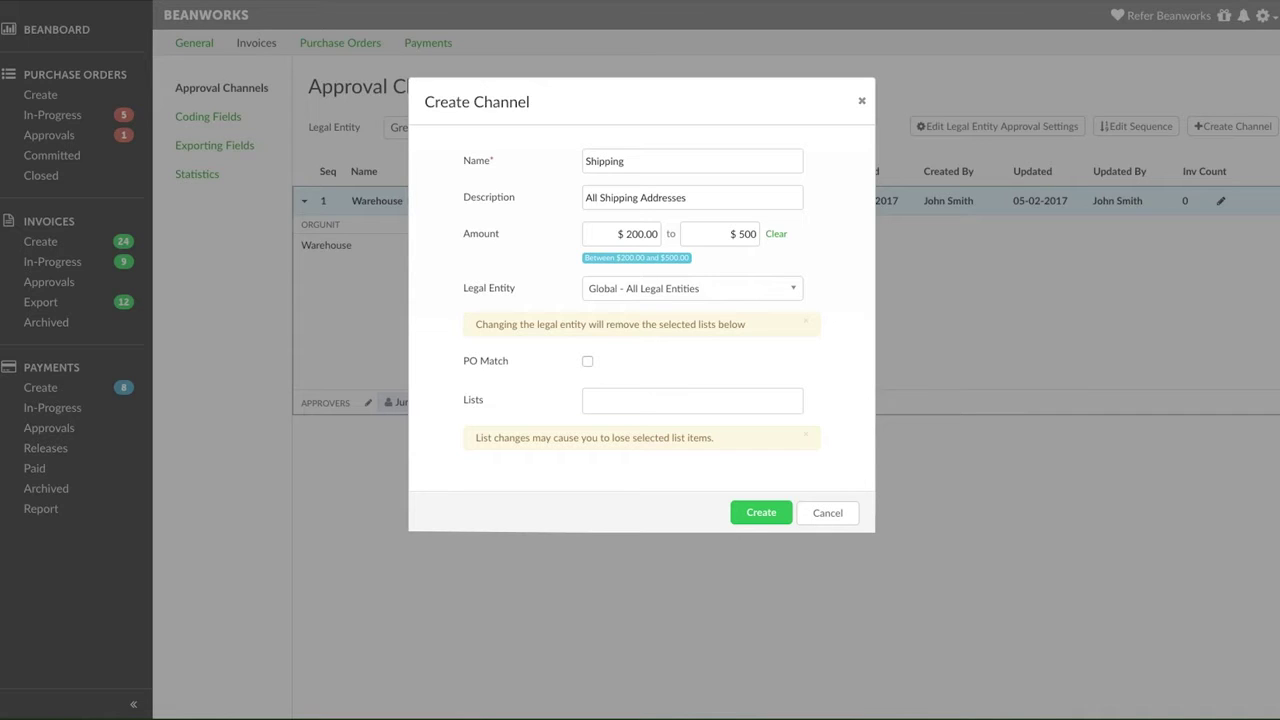
pyautogui.click(795, 289)
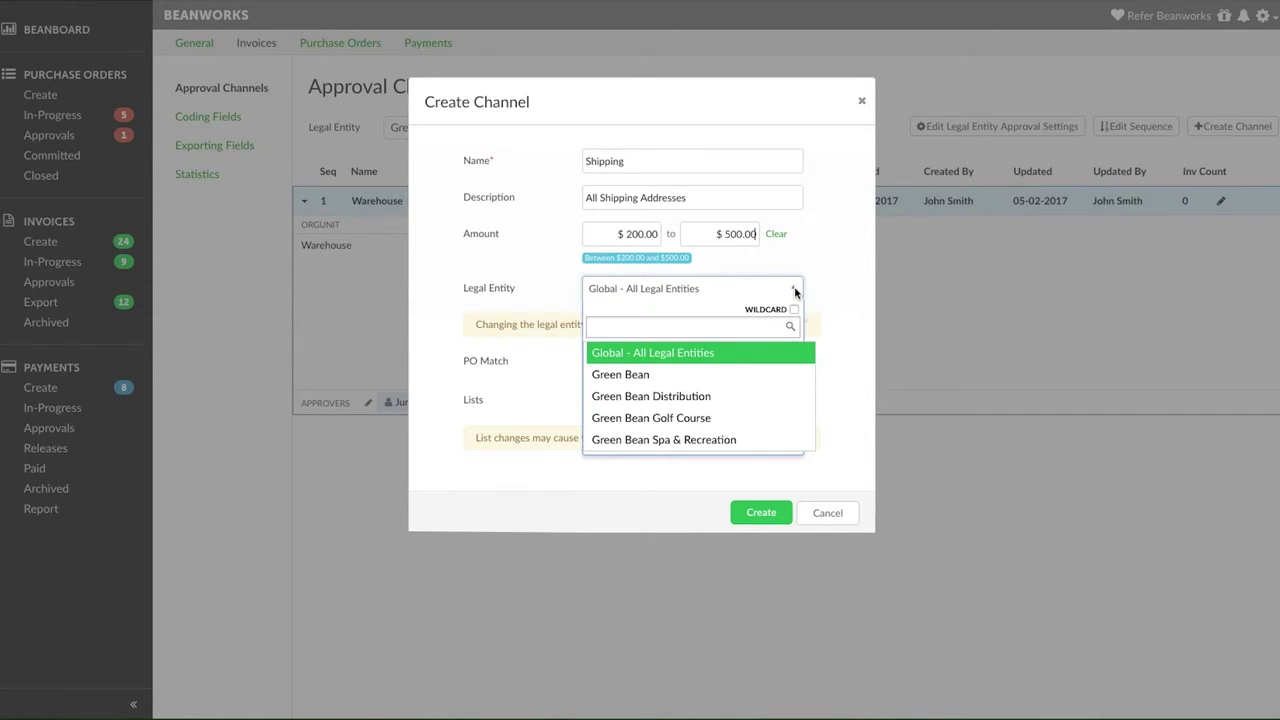
# Assign the Shipping channel to Green Bean Distribution, add an Org Unit list, and create it
pyautogui.click(766, 395)
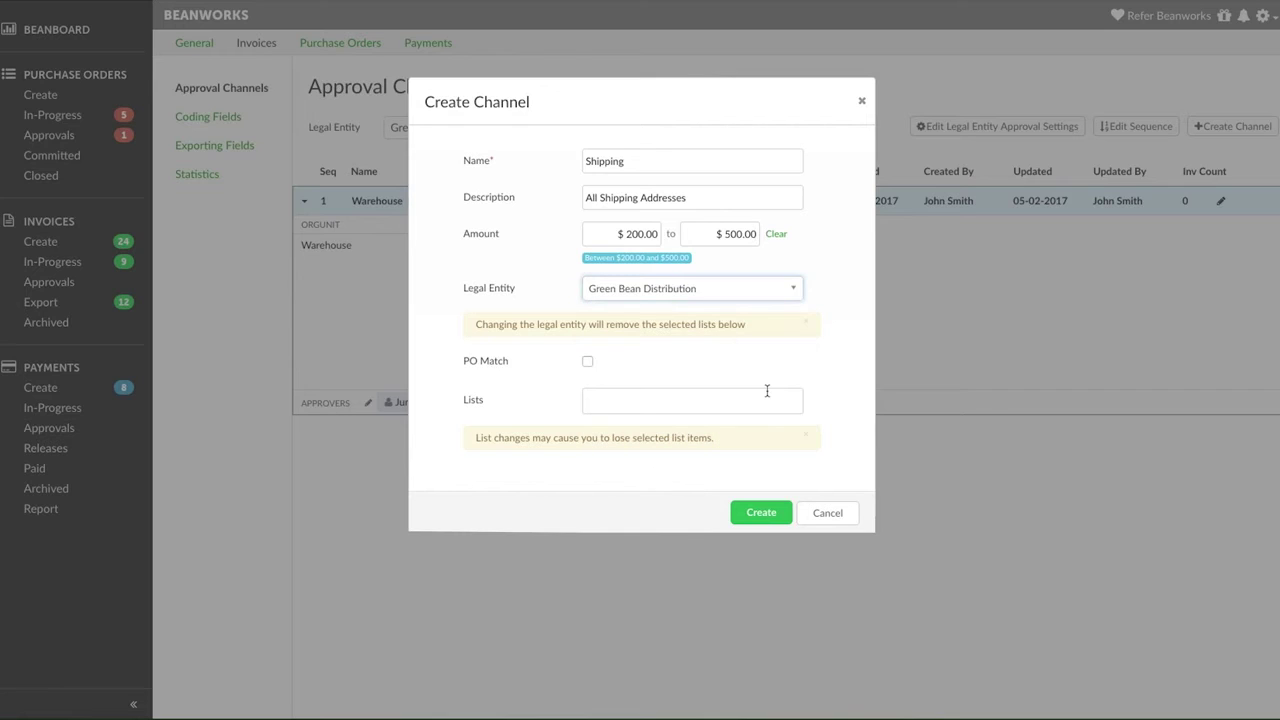
pyautogui.click(789, 402)
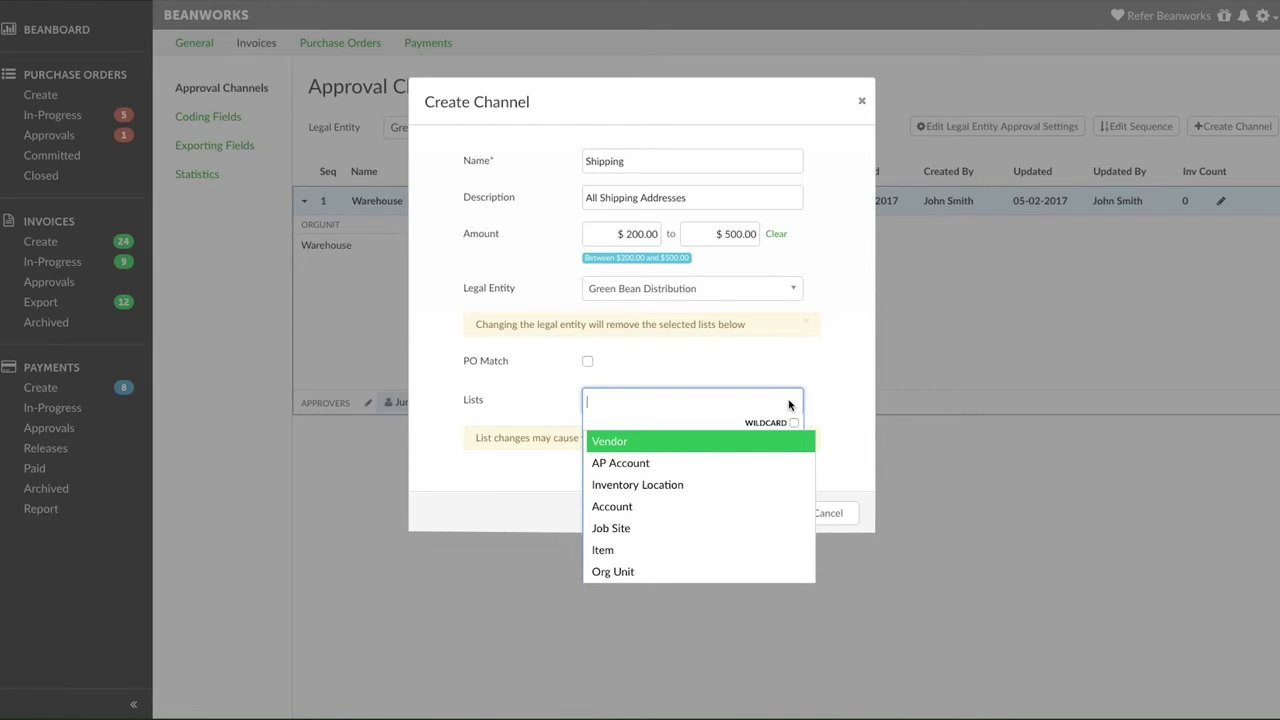
pyautogui.click(783, 571)
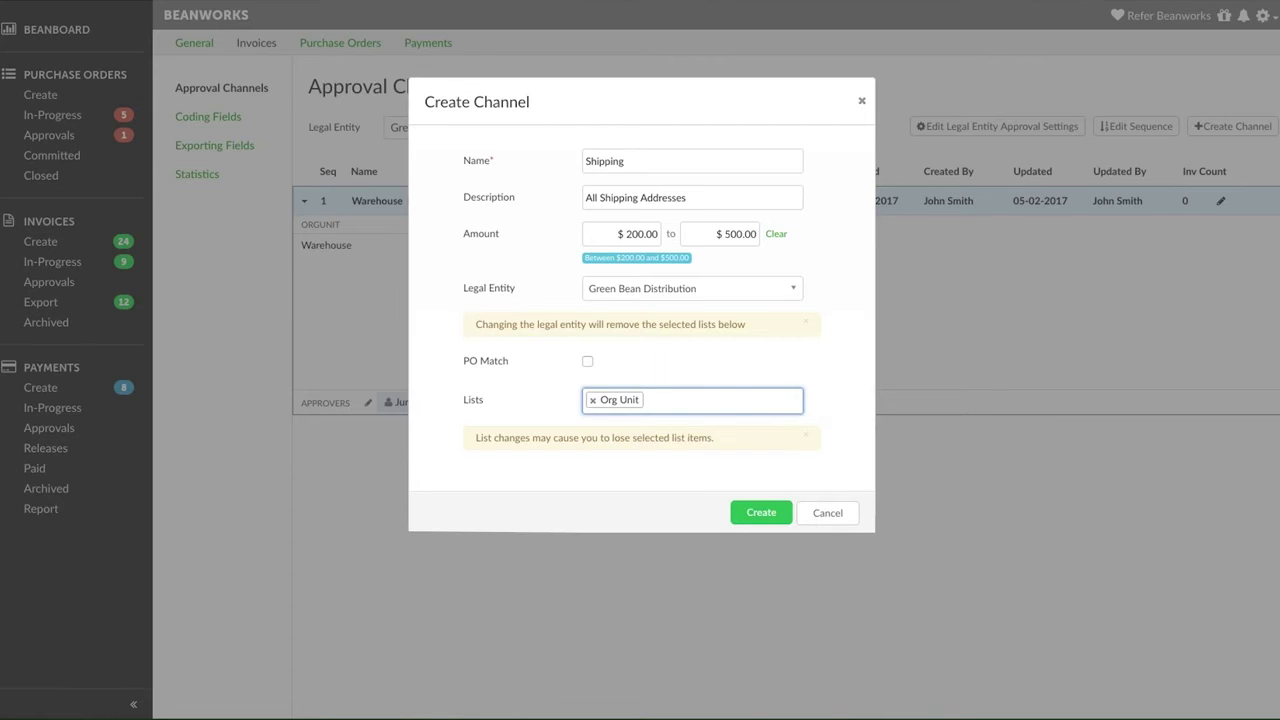
pyautogui.click(772, 518)
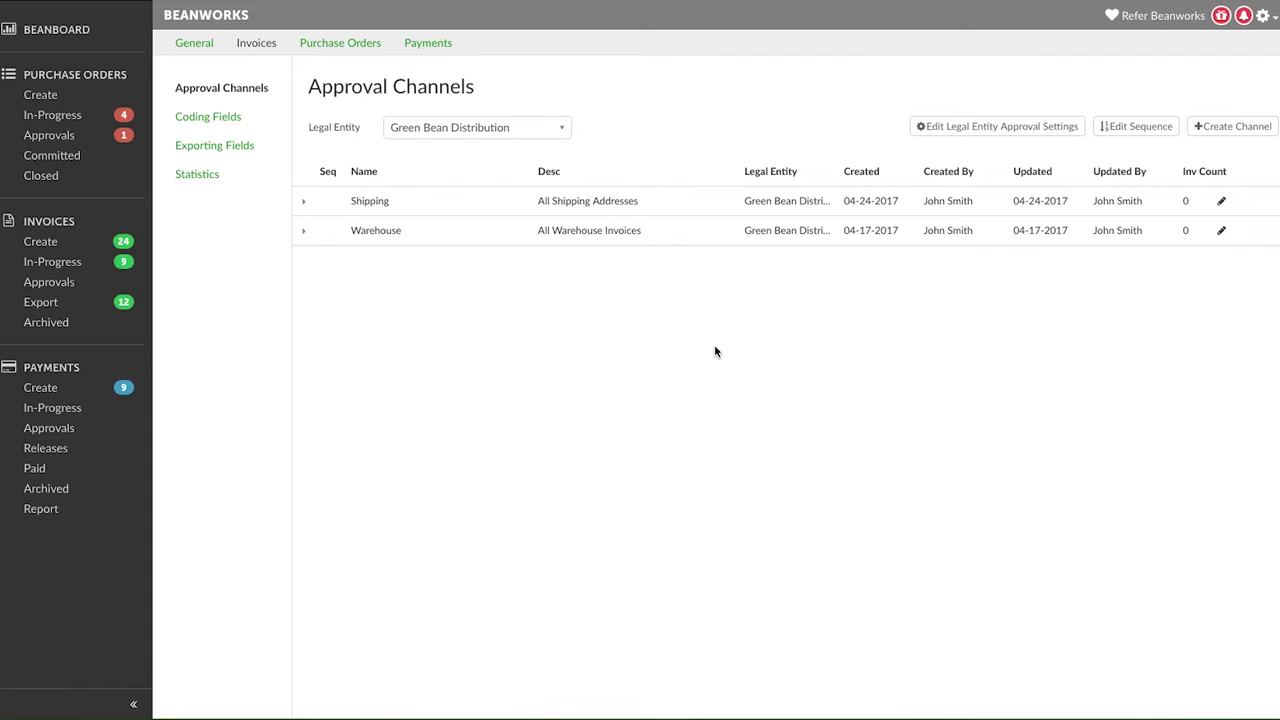
pyautogui.click(304, 203)
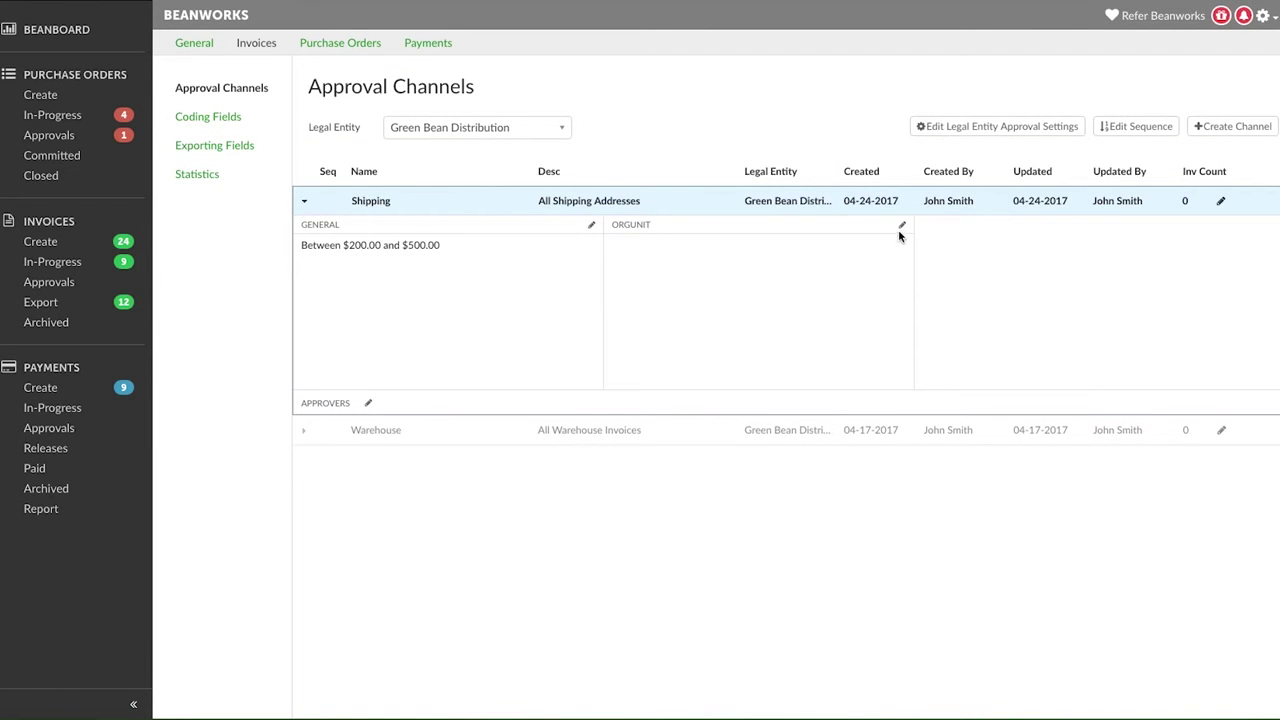
# Replace Warehouse with Shipping as the Shipping channel's org unit and save
pyautogui.click(900, 229)
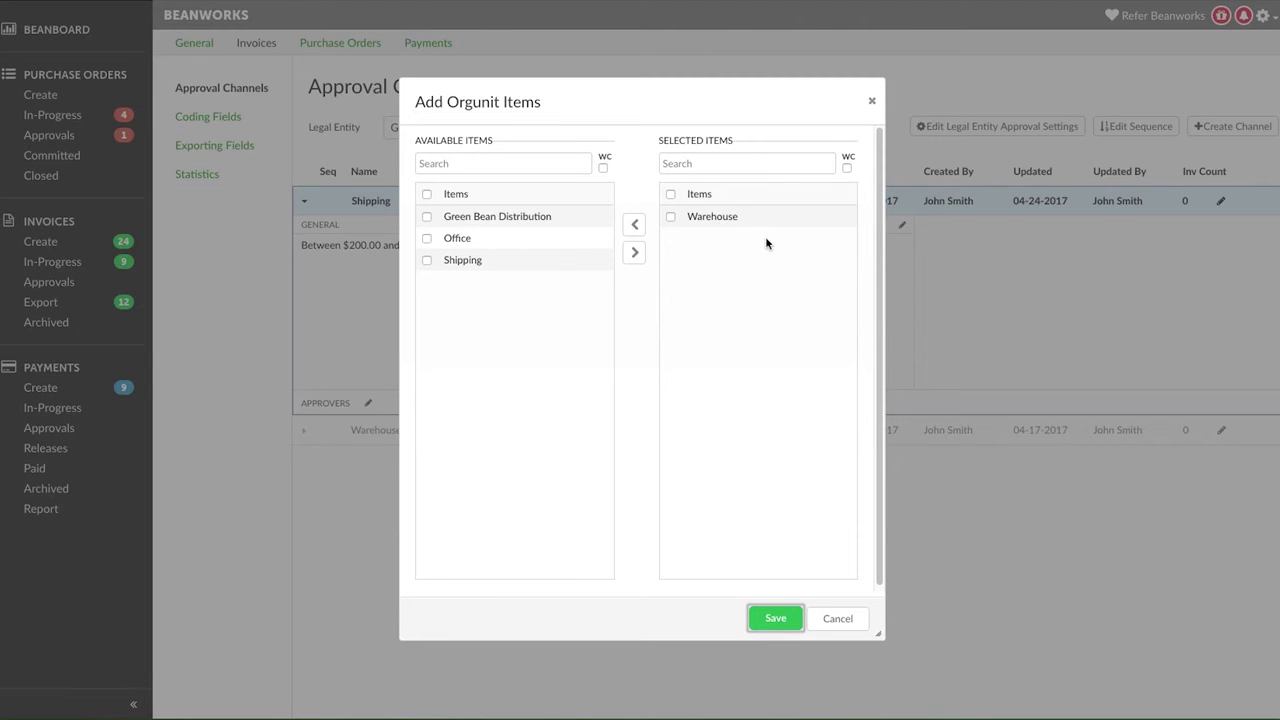
pyautogui.click(670, 218)
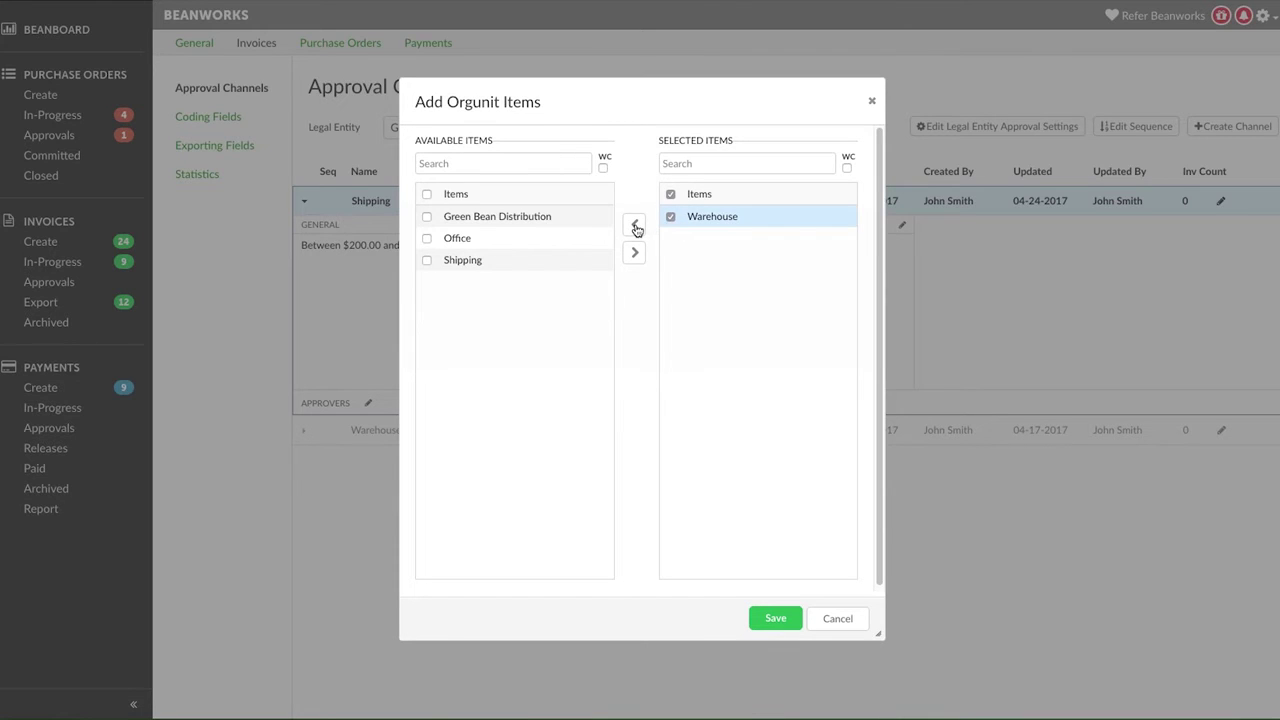
pyautogui.click(634, 226)
pyautogui.click(425, 259)
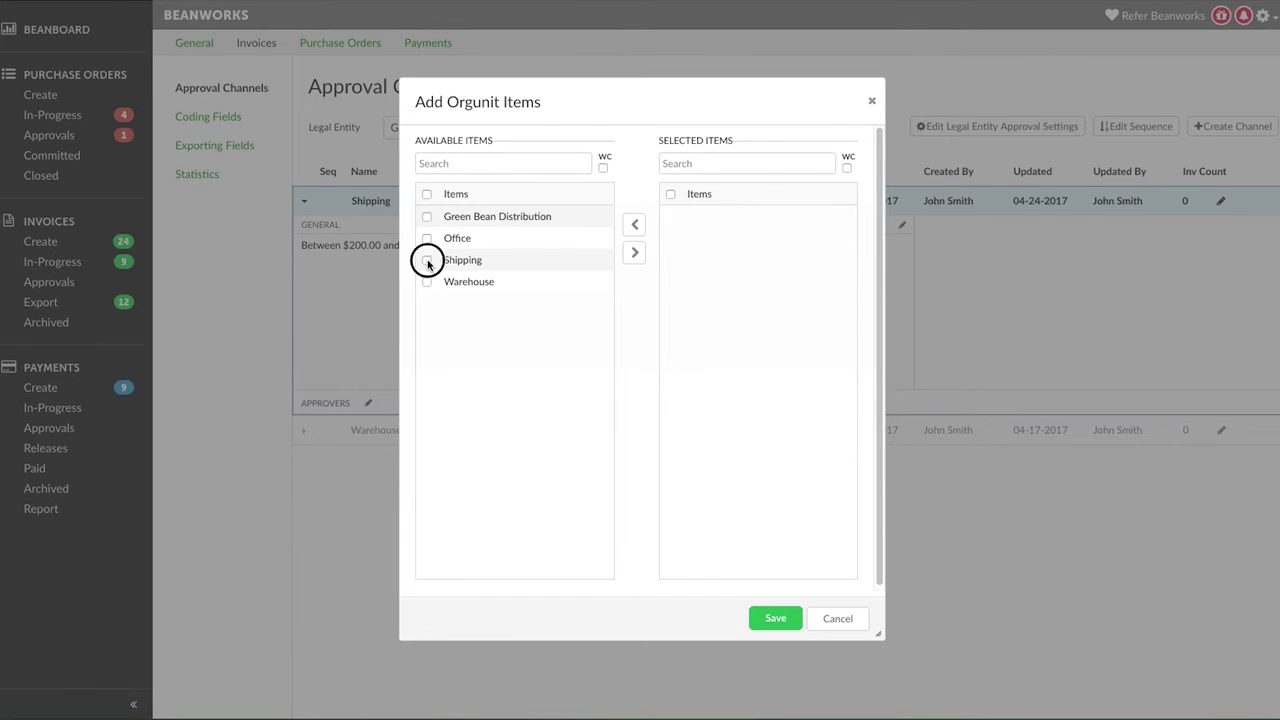
pyautogui.click(633, 256)
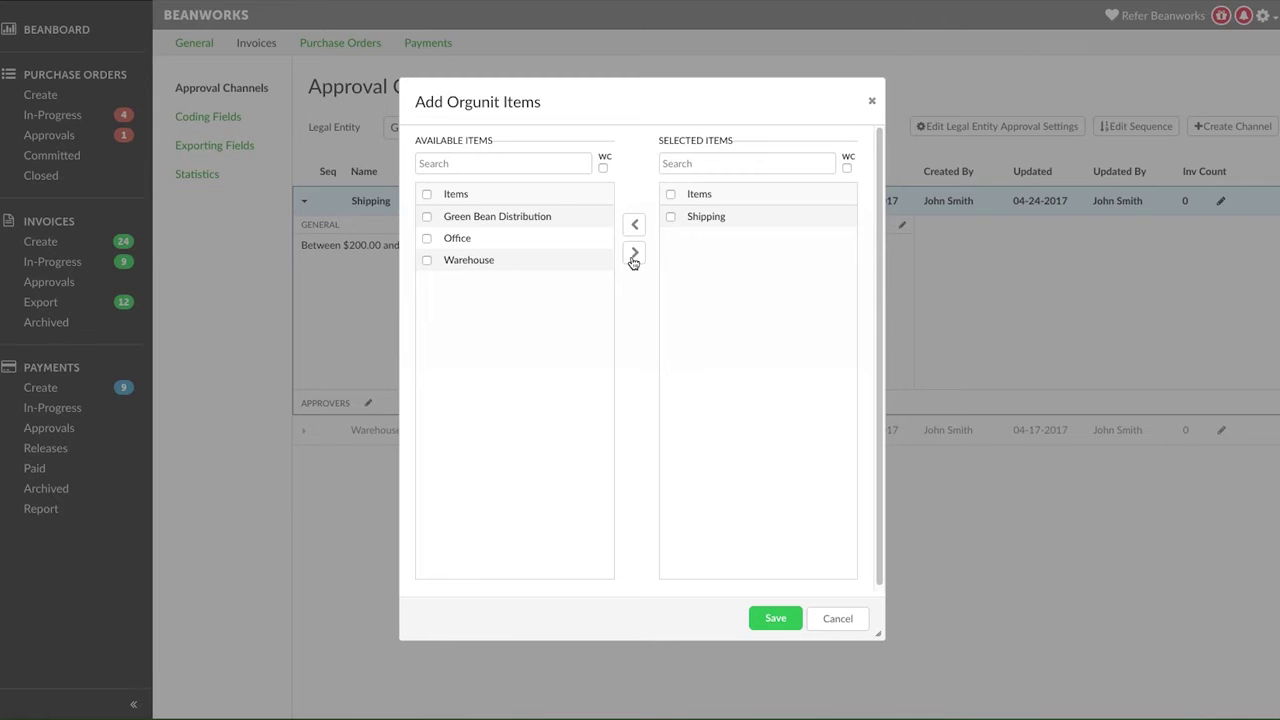
pyautogui.click(771, 620)
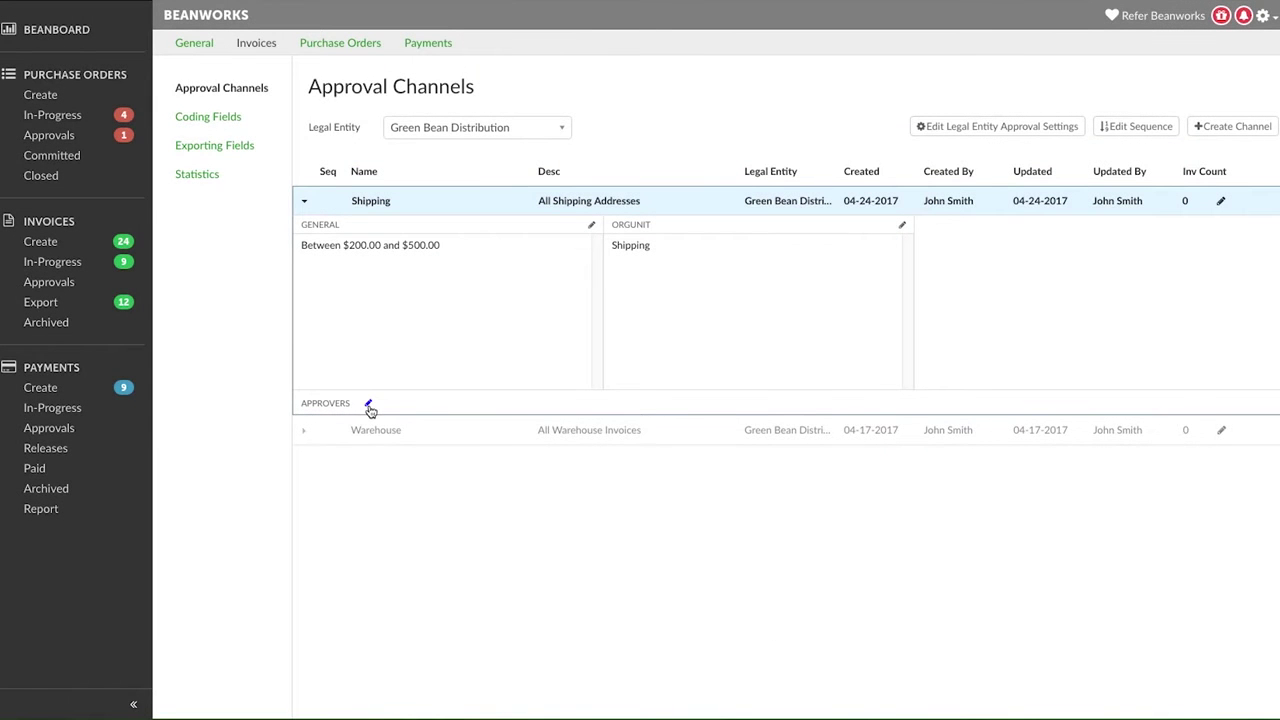
# Set Shipping approvers to Warehouse Manager first, then CFO and Controller grouped together, and save
pyautogui.click(368, 404)
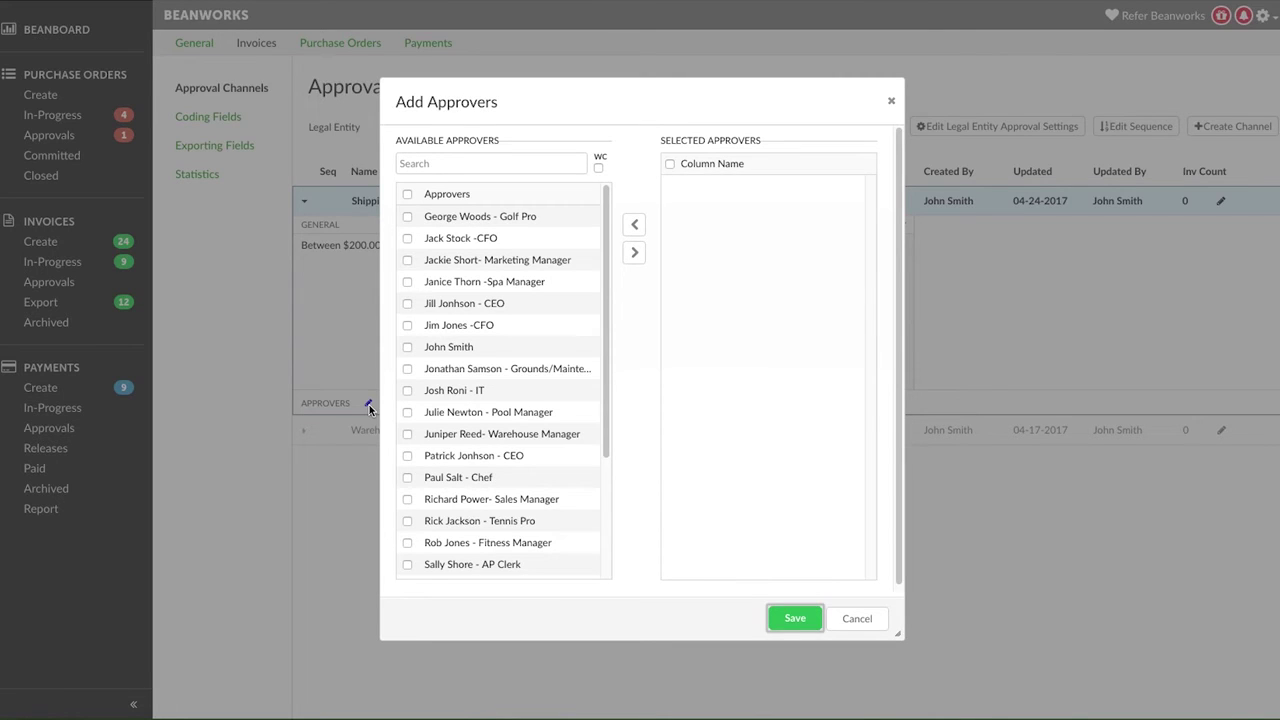
pyautogui.click(409, 434)
pyautogui.click(634, 252)
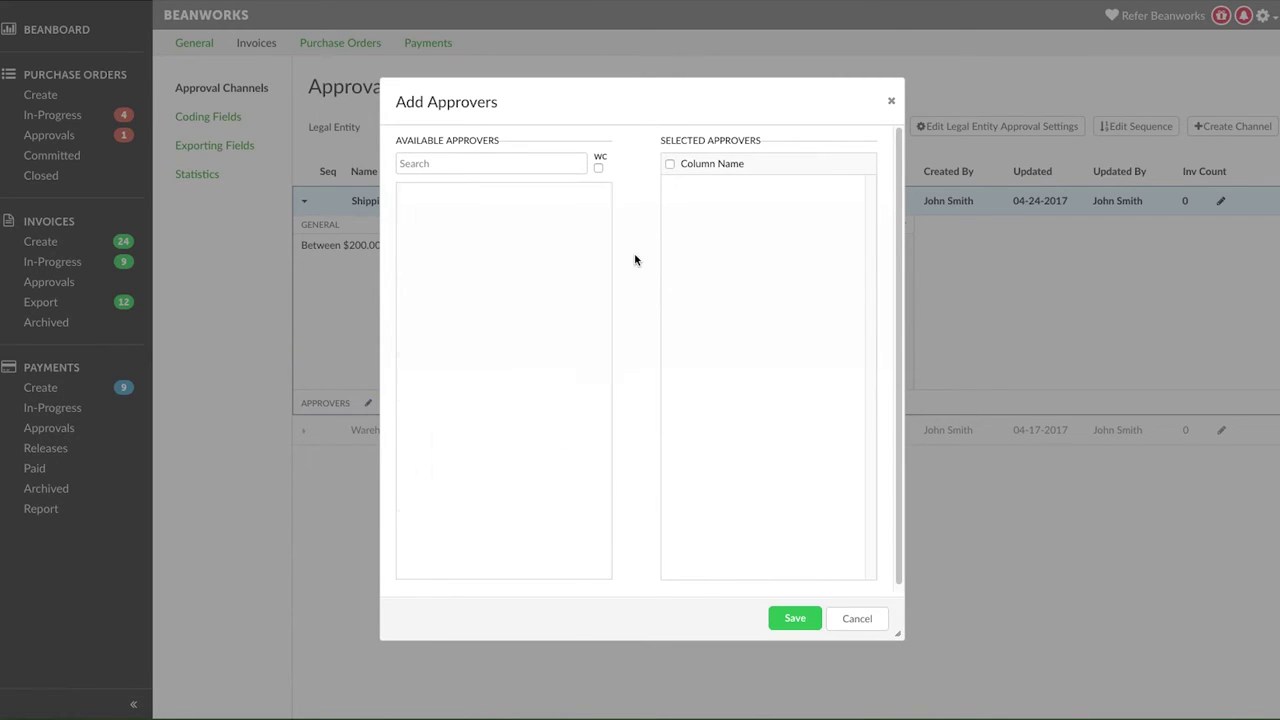
pyautogui.click(408, 239)
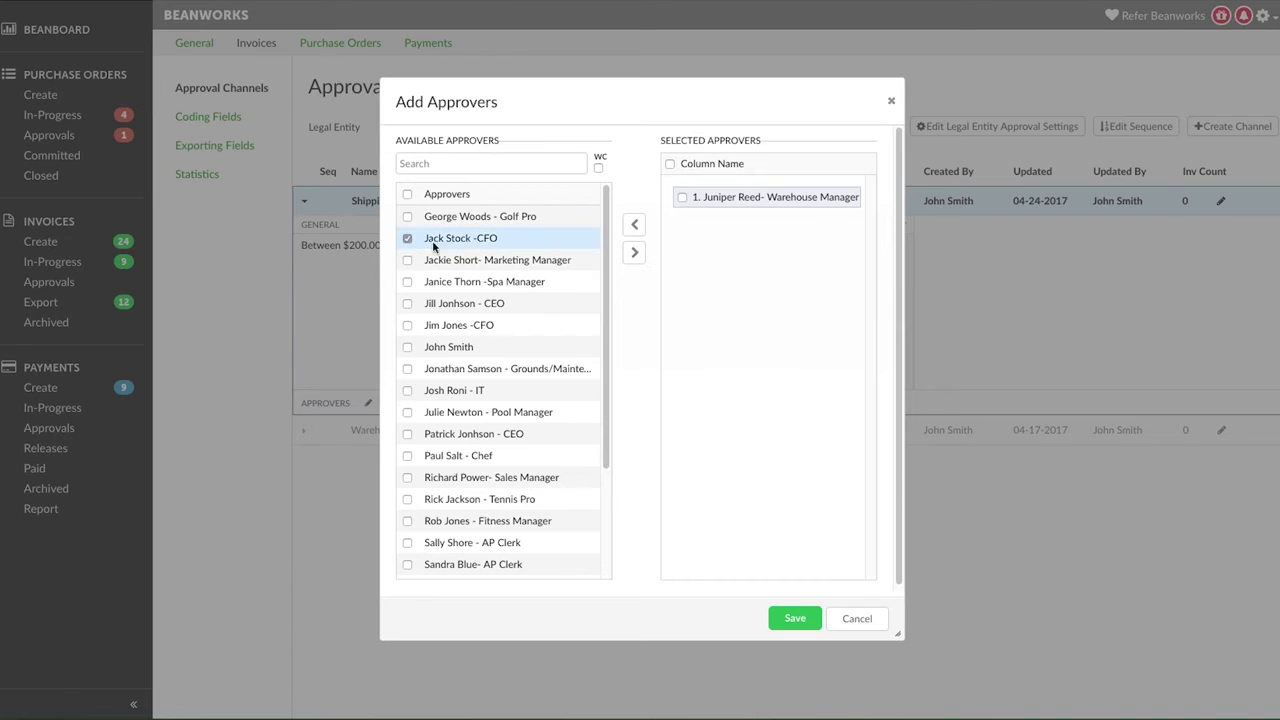
pyautogui.click(634, 253)
pyautogui.moveTo(605, 285); pyautogui.dragTo(594, 397)
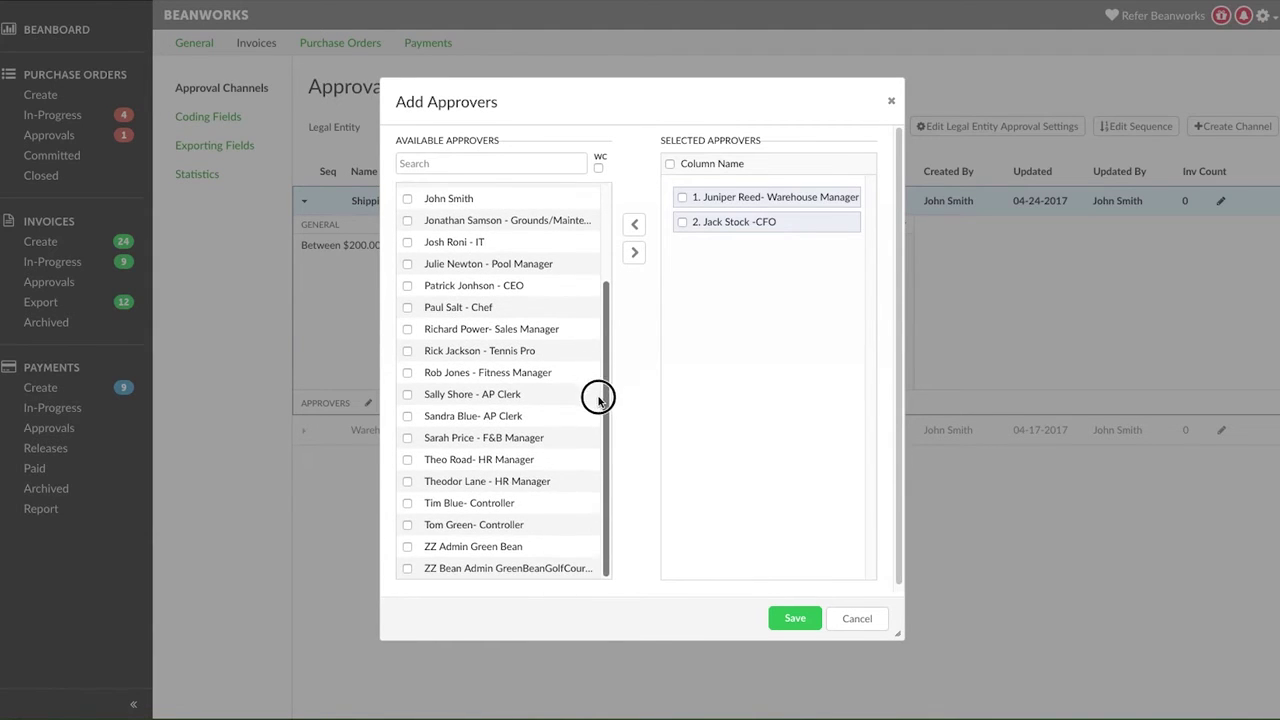
pyautogui.click(412, 526)
pyautogui.click(634, 252)
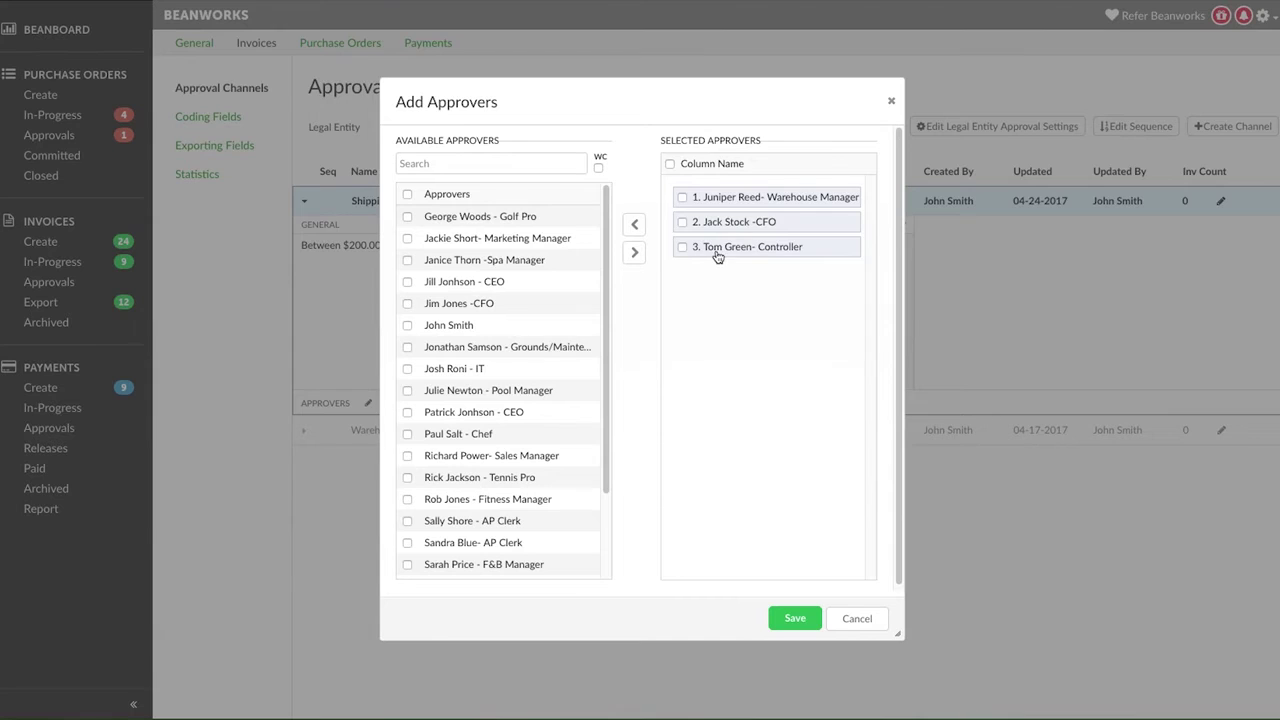
pyautogui.moveTo(716, 256); pyautogui.dragTo(700, 214)
pyautogui.moveTo(737, 253); pyautogui.dragTo(758, 223)
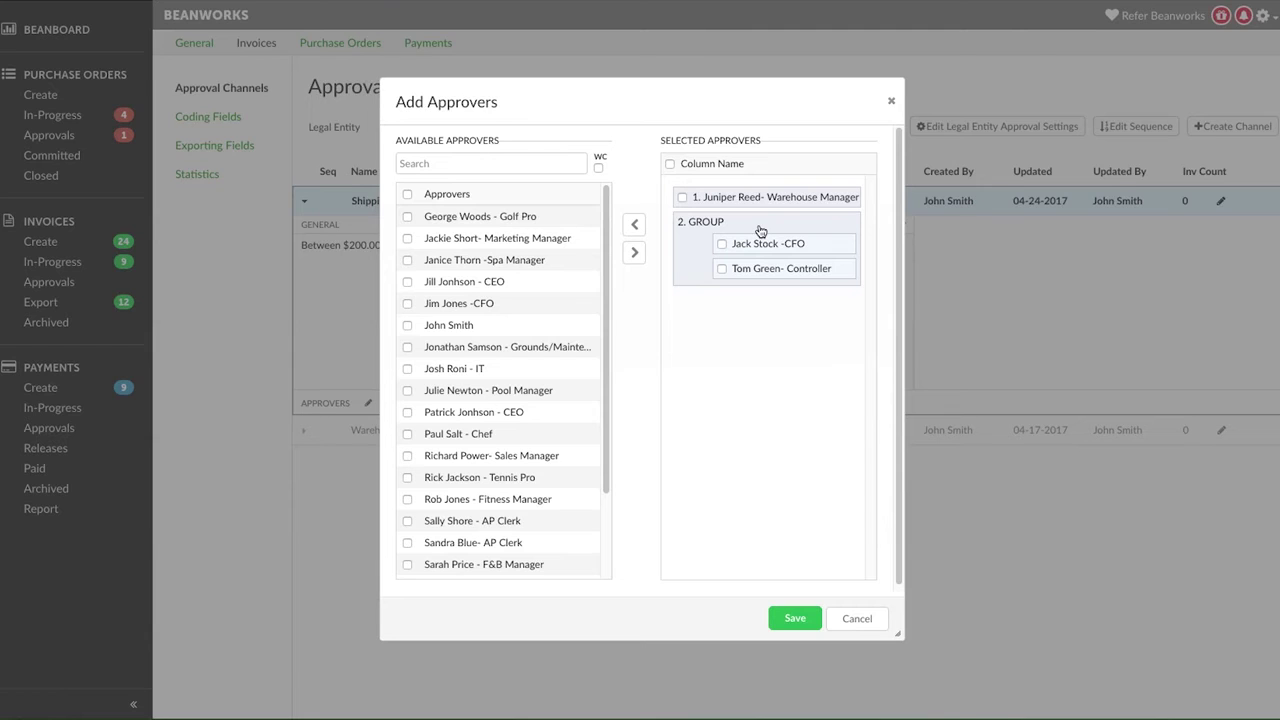
pyautogui.click(792, 617)
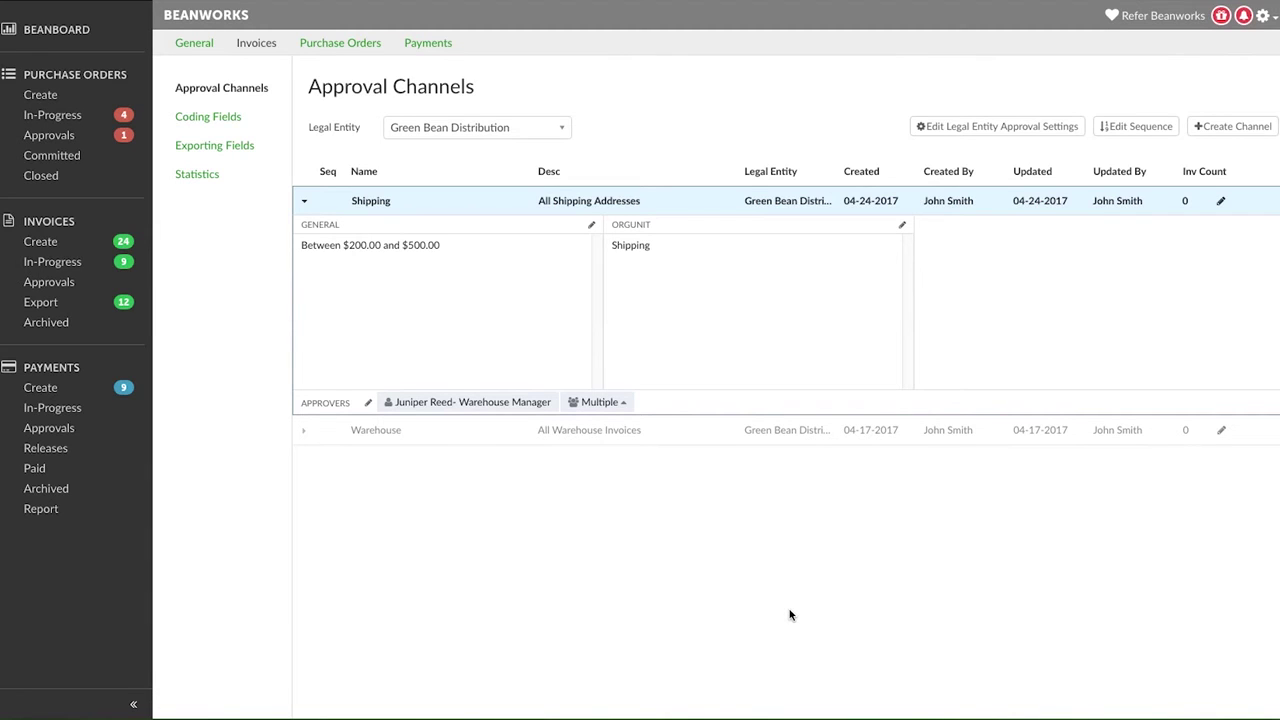
# Switch the Legal Entity filter to Green Bean Golf Course, then to Green Bean
pyautogui.click(561, 131)
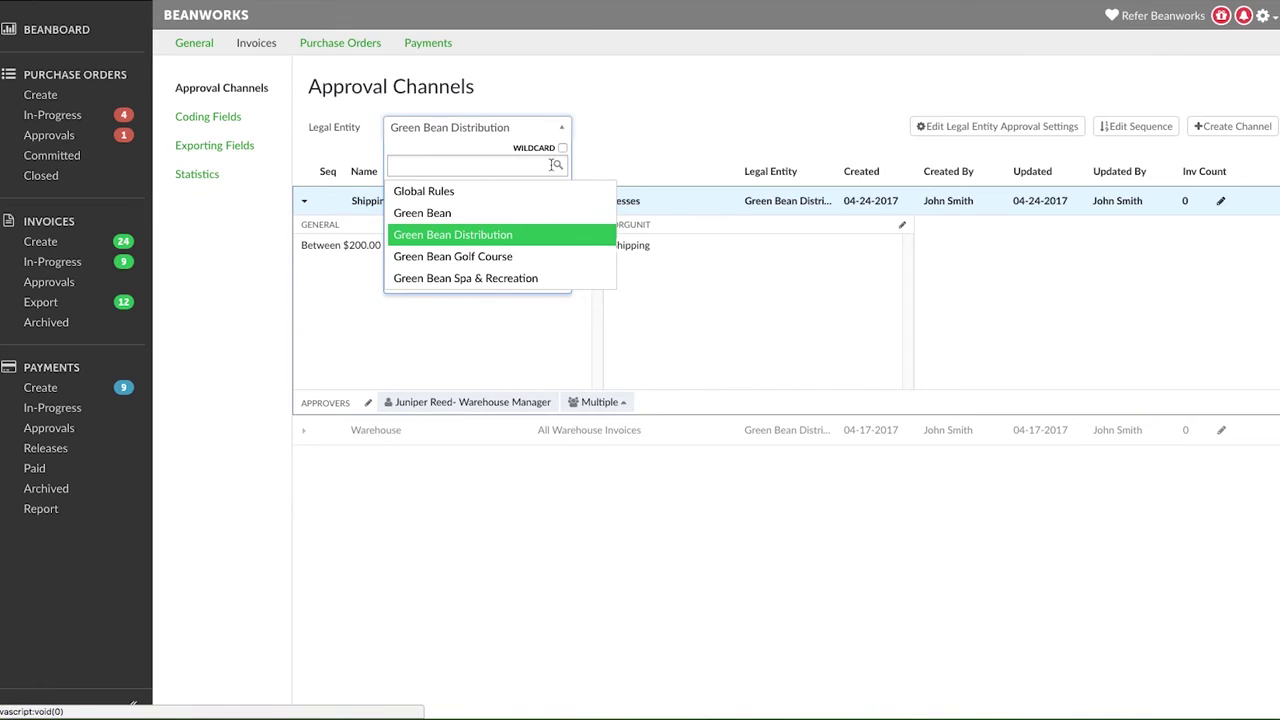
pyautogui.click(553, 260)
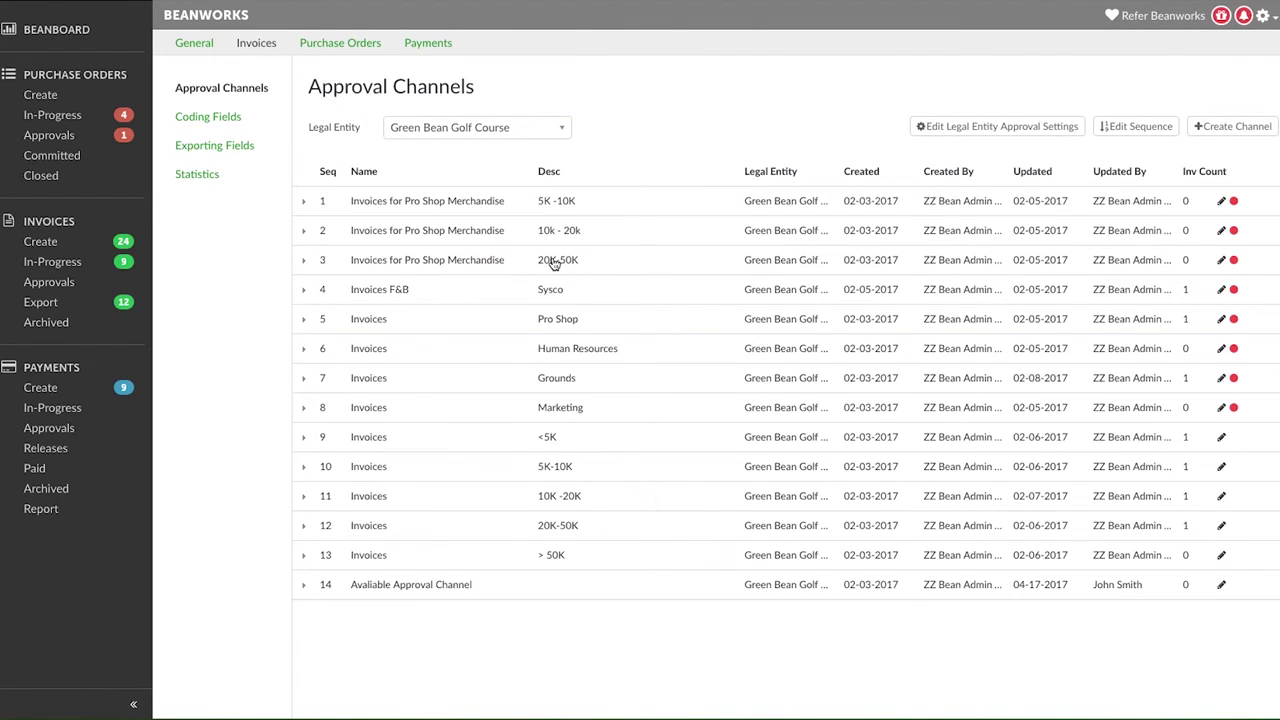
pyautogui.click(563, 131)
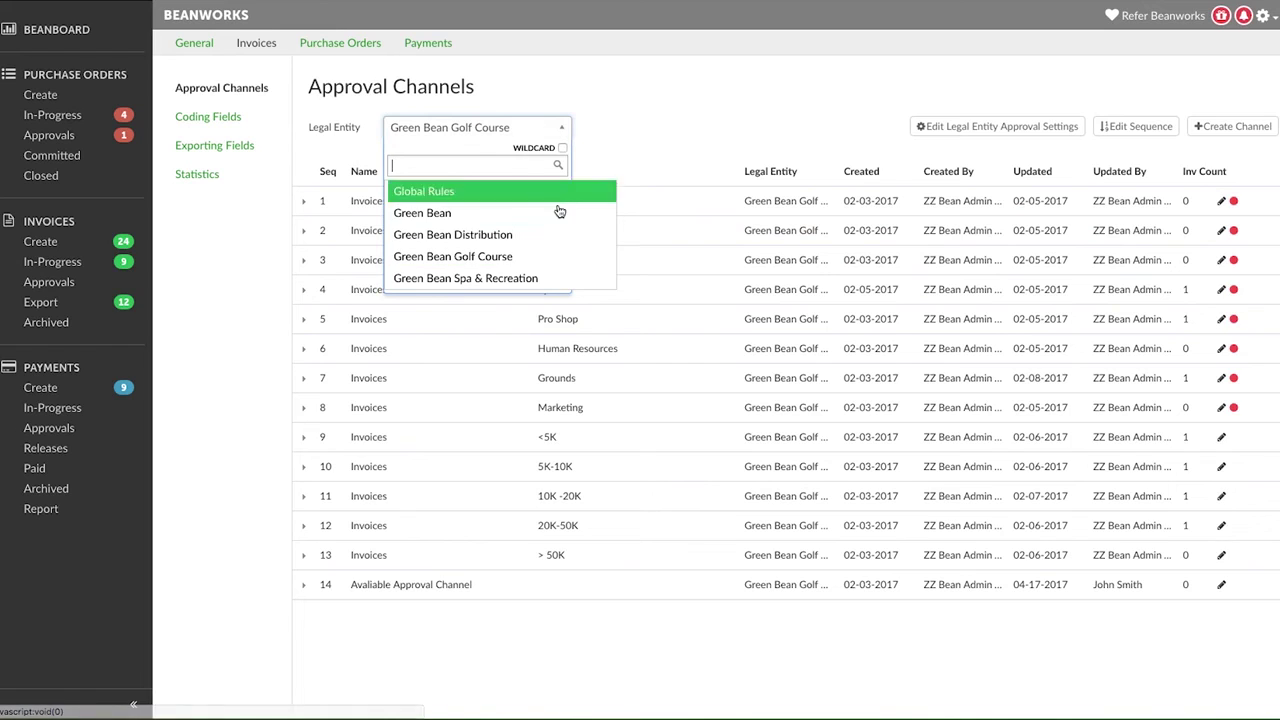
pyautogui.click(560, 213)
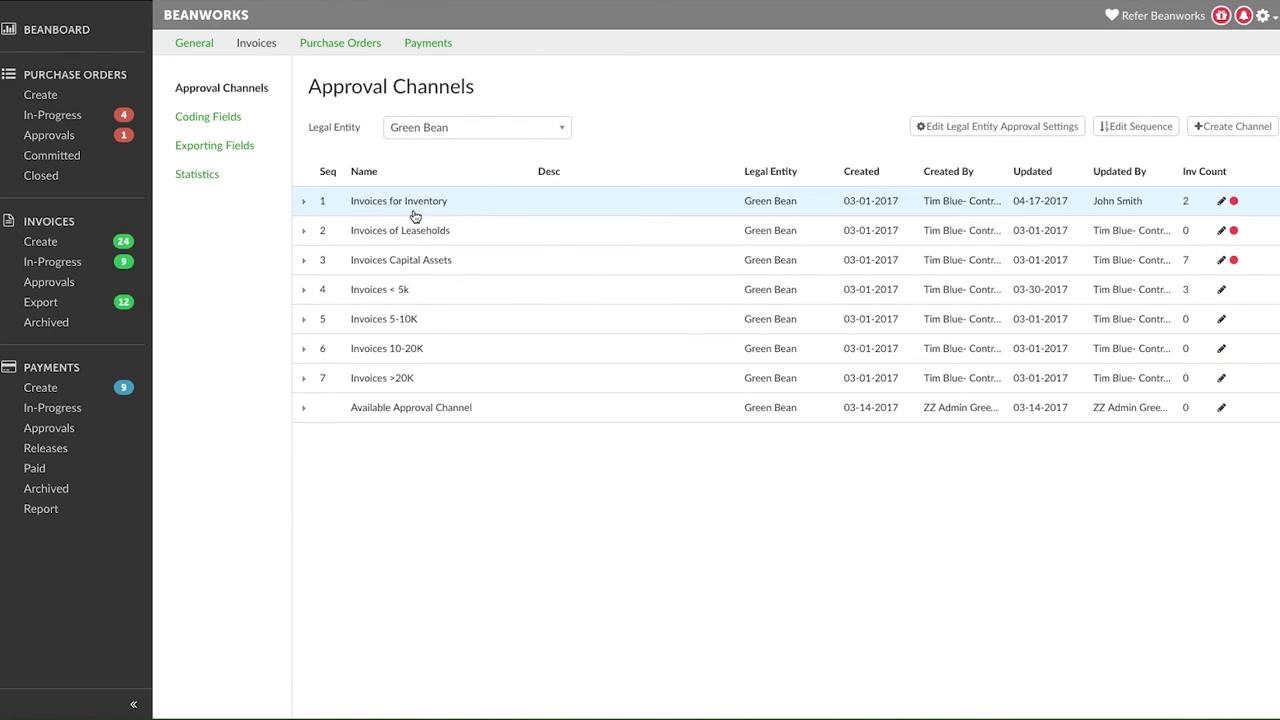
# Add the second Controller as the second approver on Invoices for Inventory and save
pyautogui.click(305, 204)
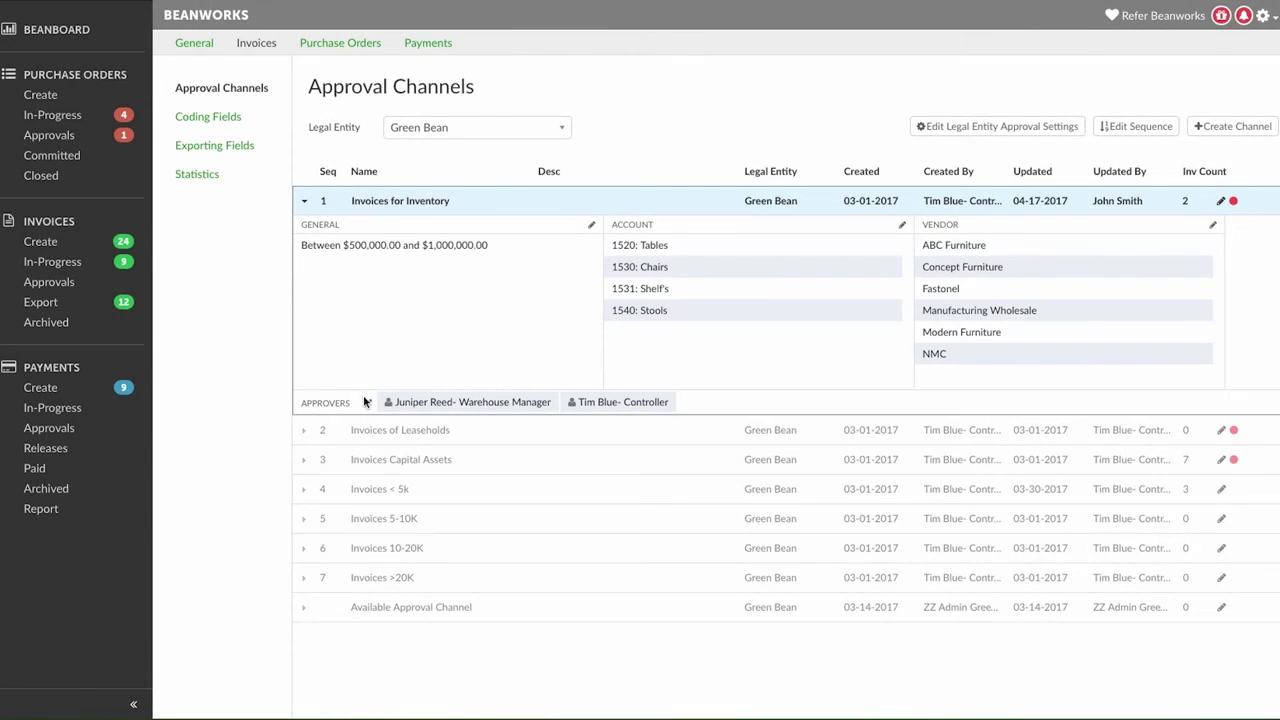
pyautogui.click(368, 402)
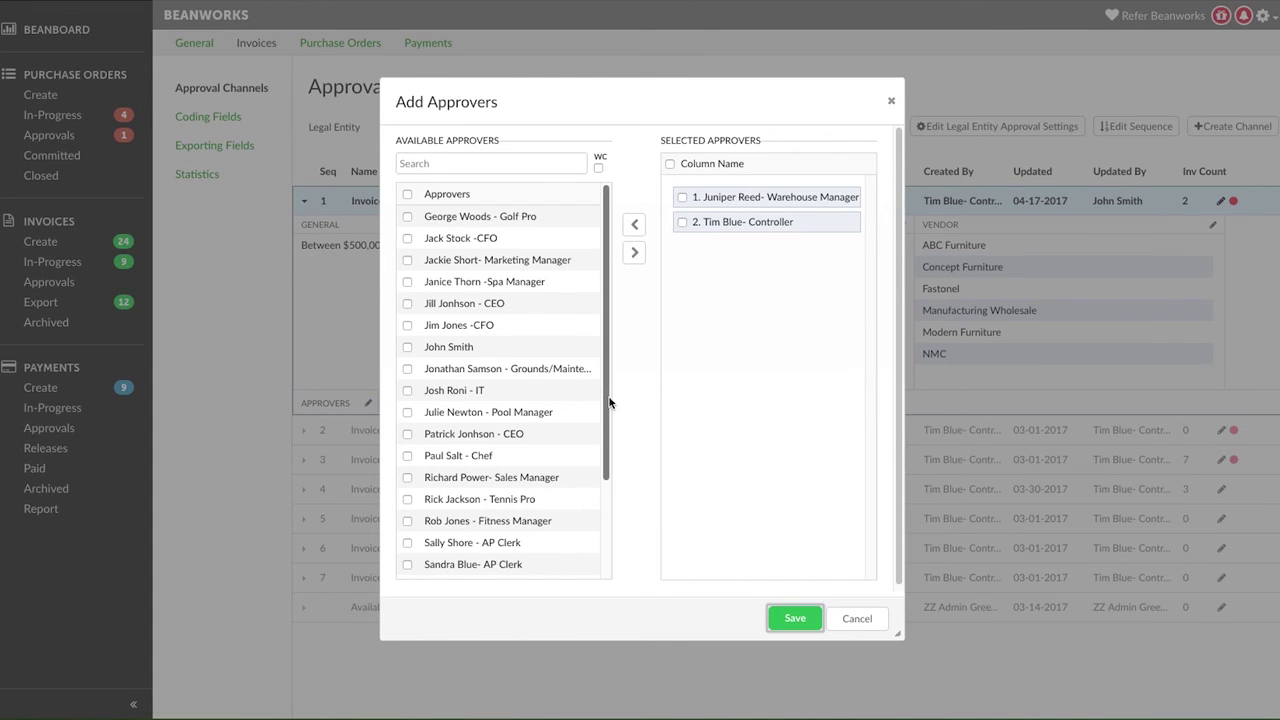
pyautogui.moveTo(607, 402); pyautogui.dragTo(602, 503)
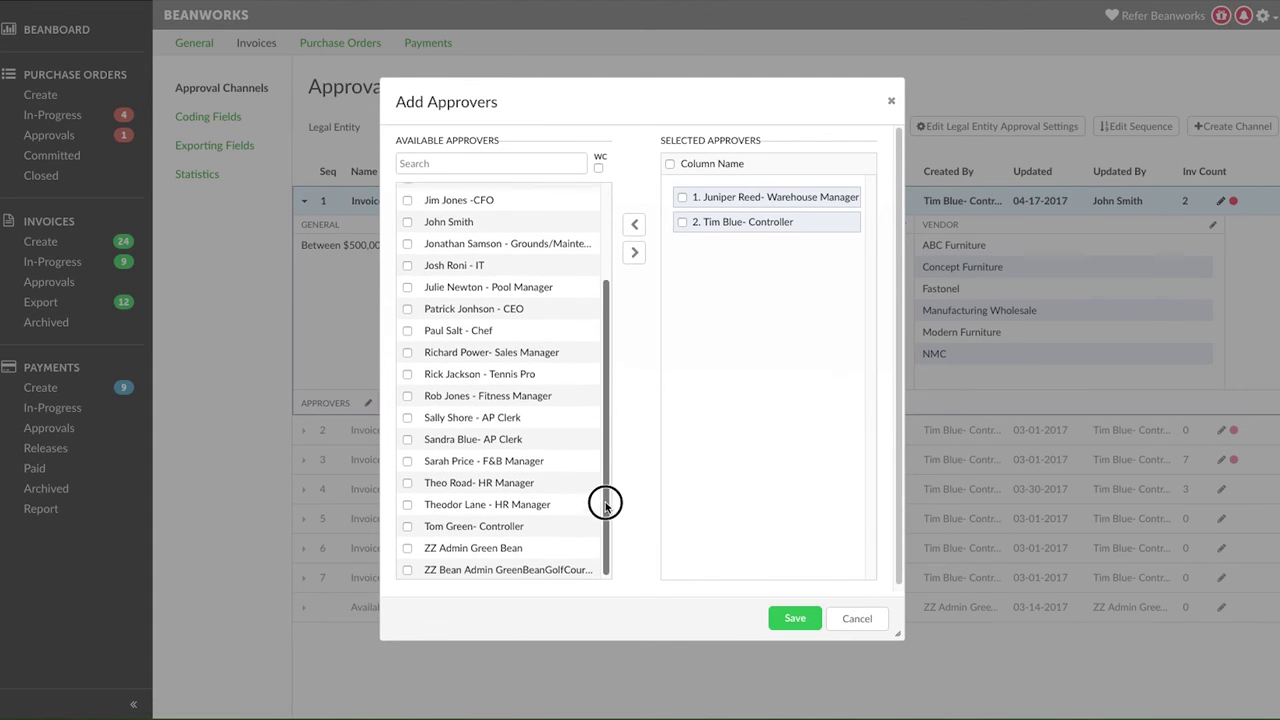
pyautogui.click(408, 525)
pyautogui.click(632, 256)
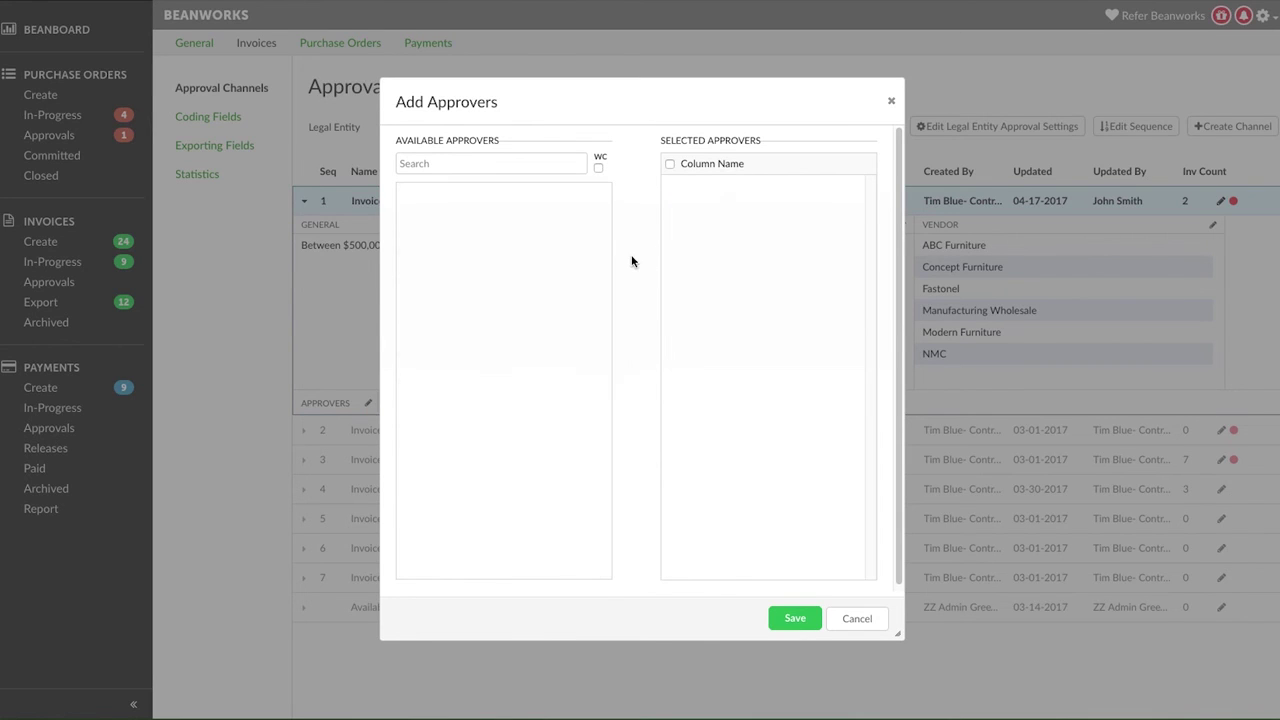
pyautogui.moveTo(714, 251); pyautogui.dragTo(693, 214)
pyautogui.click(804, 620)
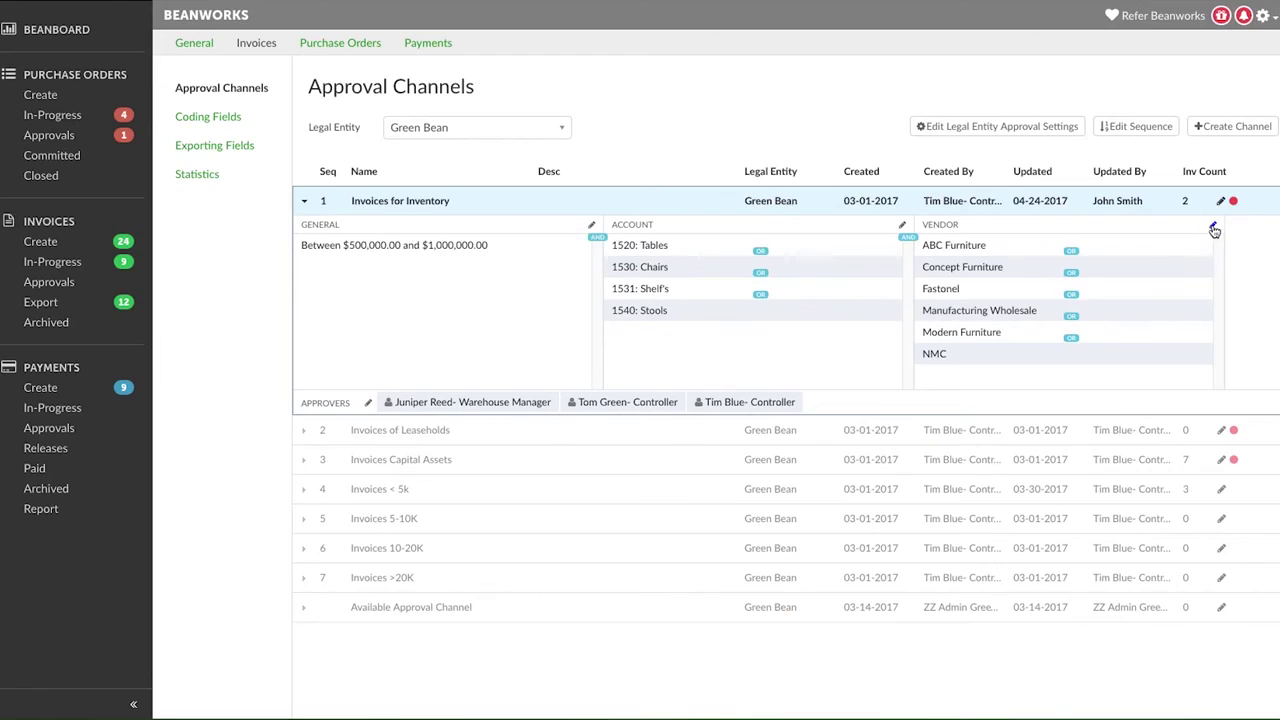
# Add Amazon and BC Hydro to the Invoices for Inventory vendors and save
pyautogui.click(1212, 225)
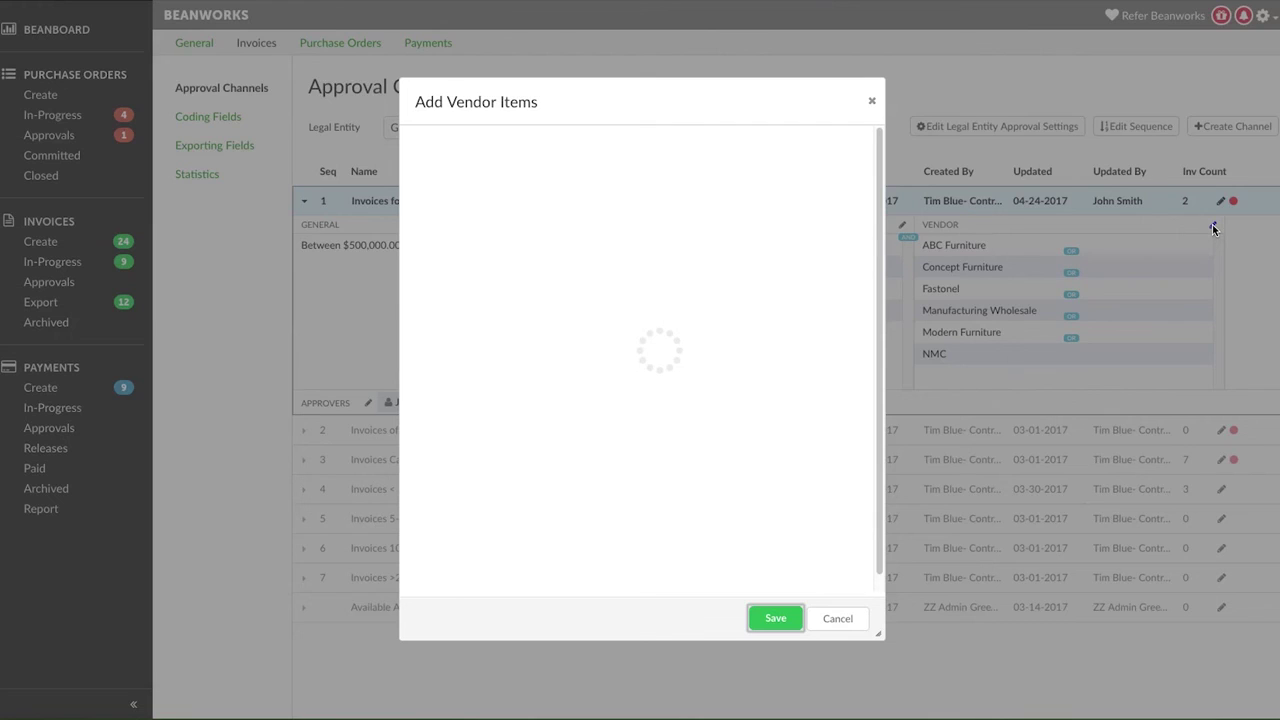
pyautogui.click(424, 284)
pyautogui.click(634, 252)
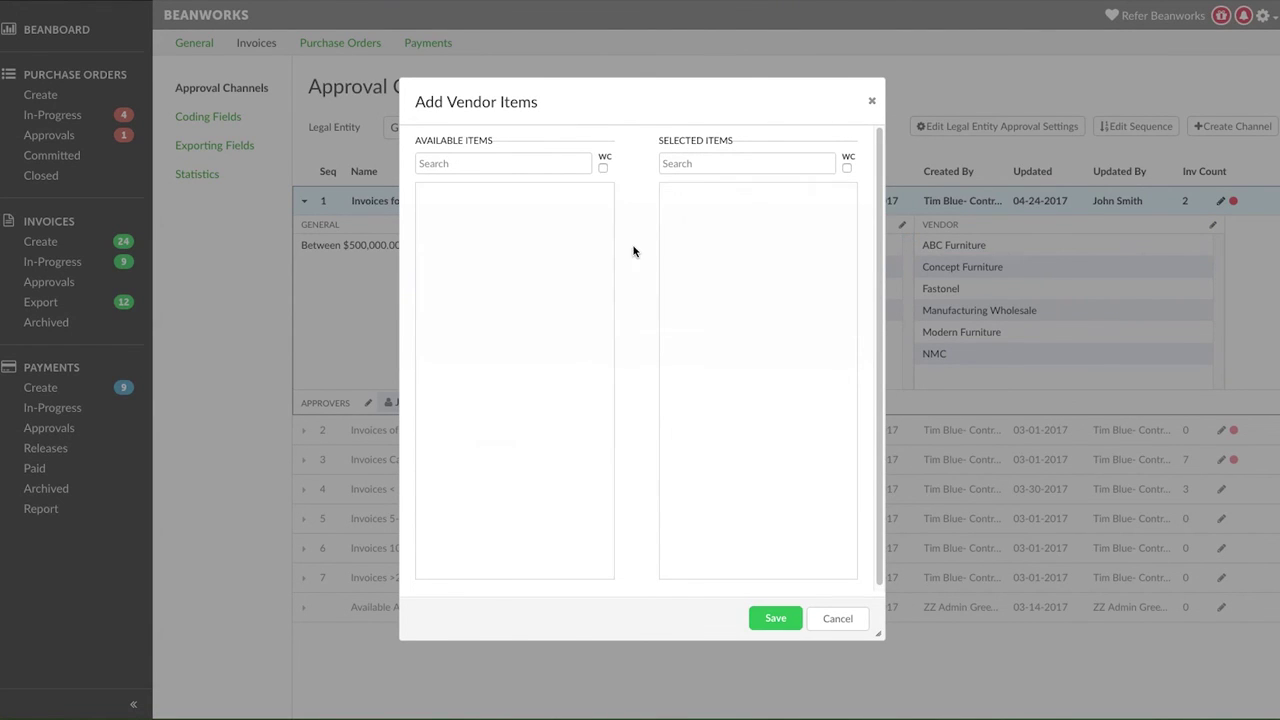
pyautogui.click(427, 346)
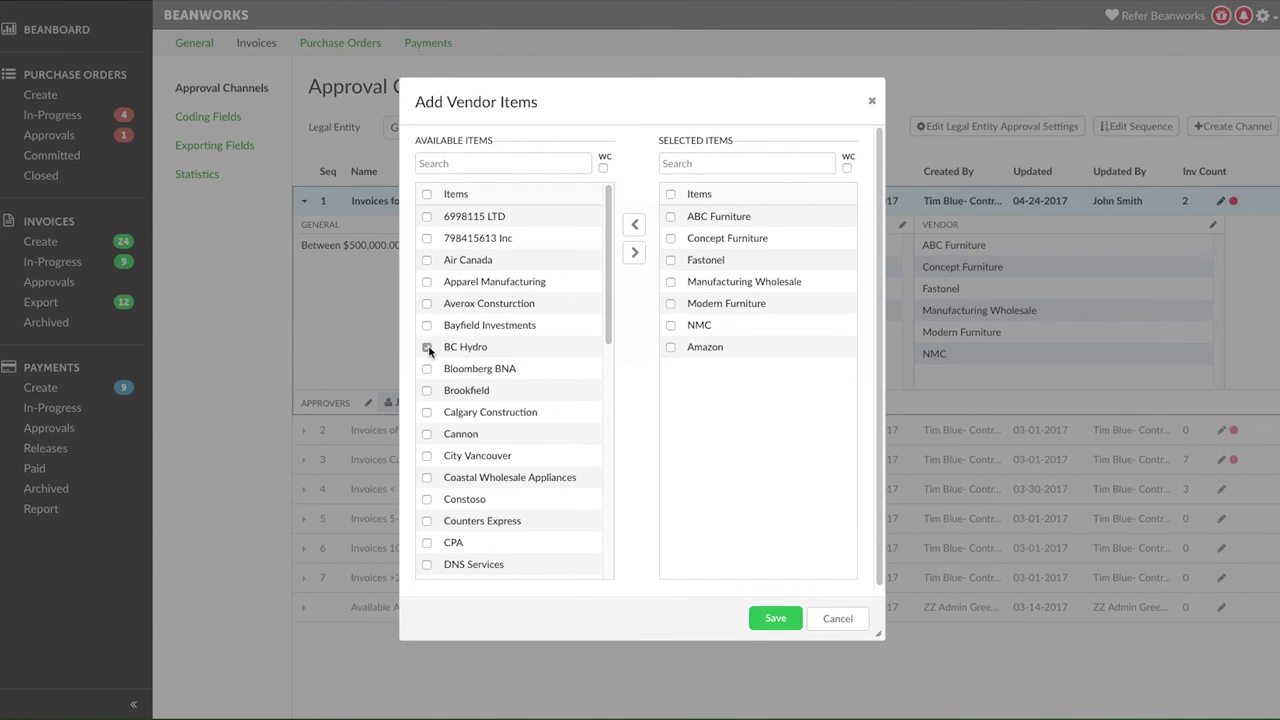
pyautogui.click(634, 252)
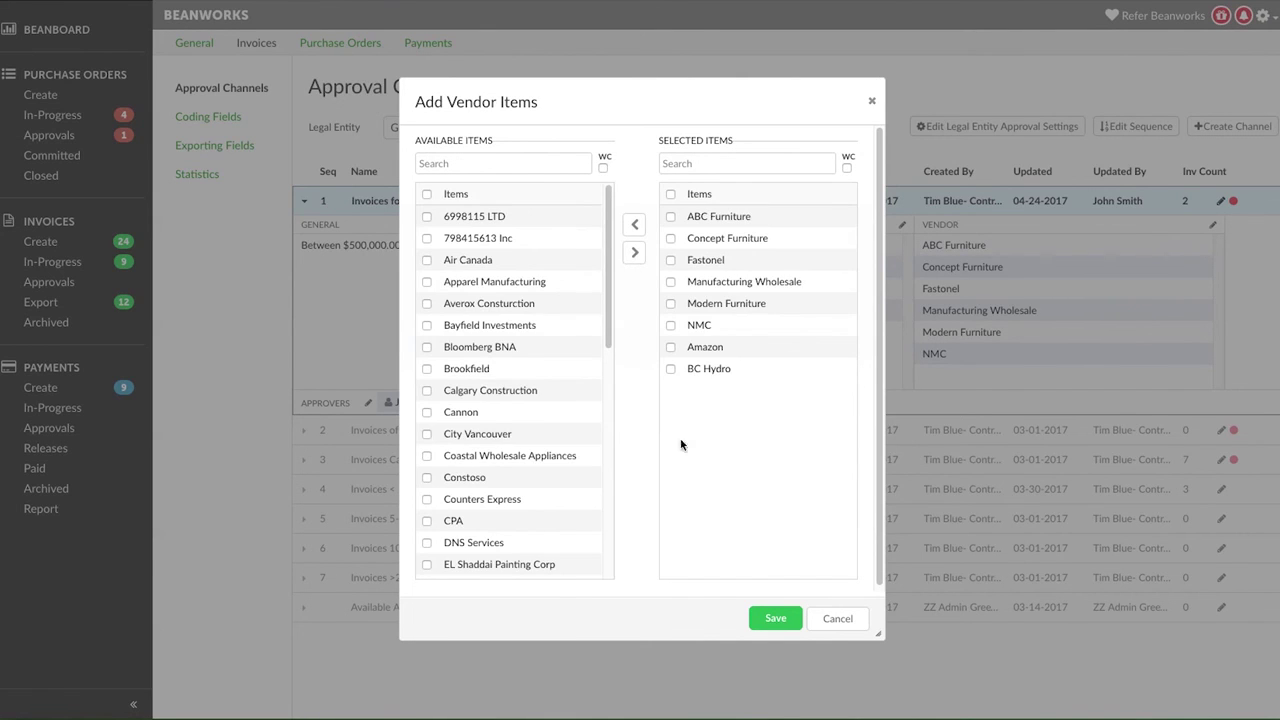
pyautogui.click(778, 616)
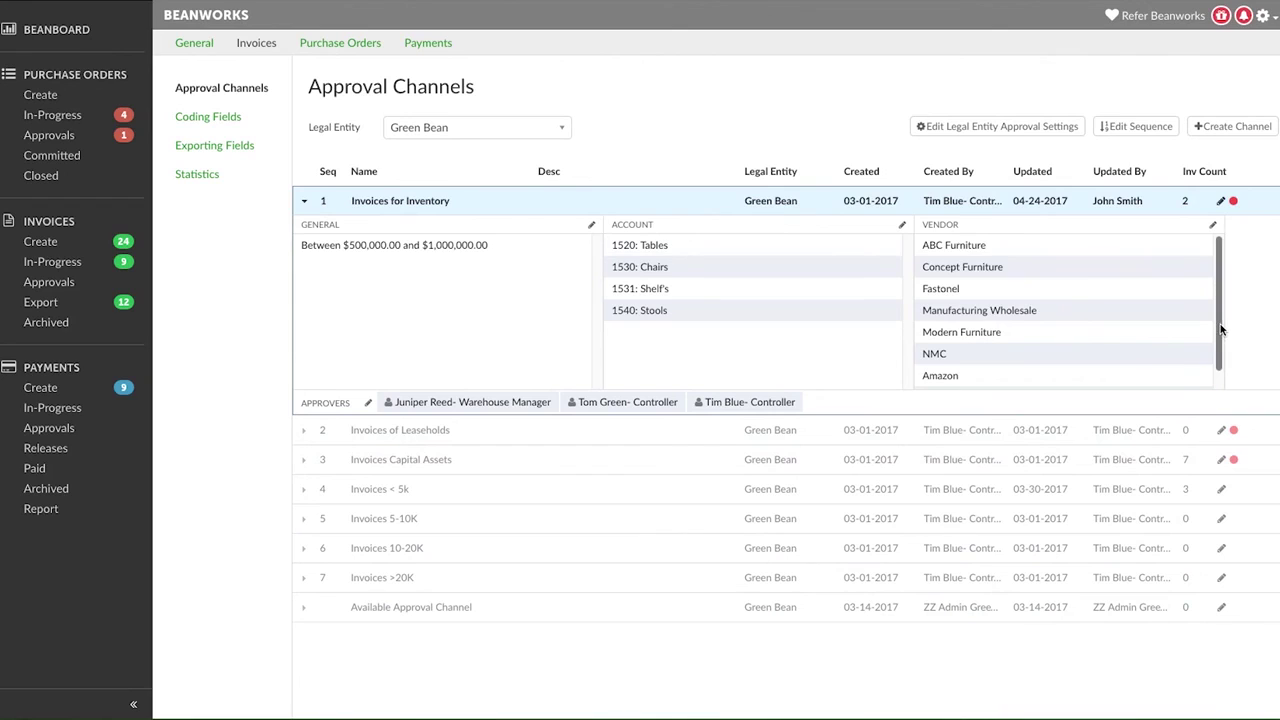
pyautogui.scroll(-1, 1222, 352)
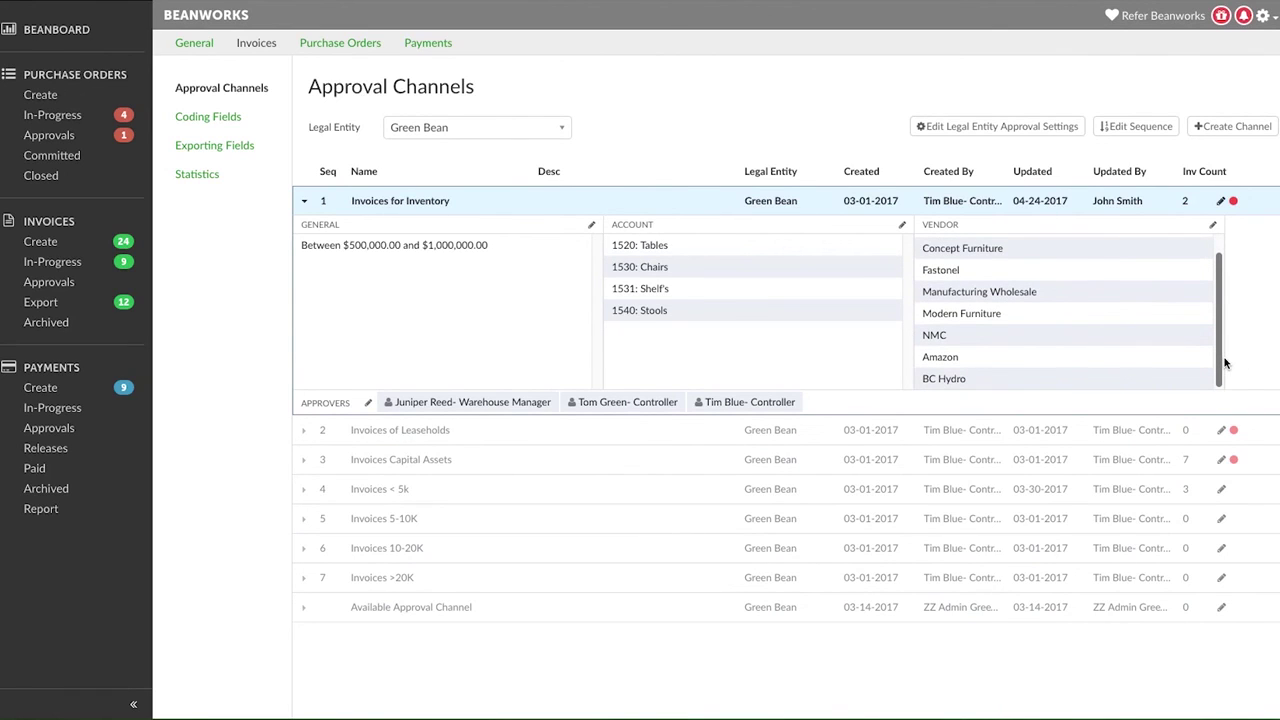